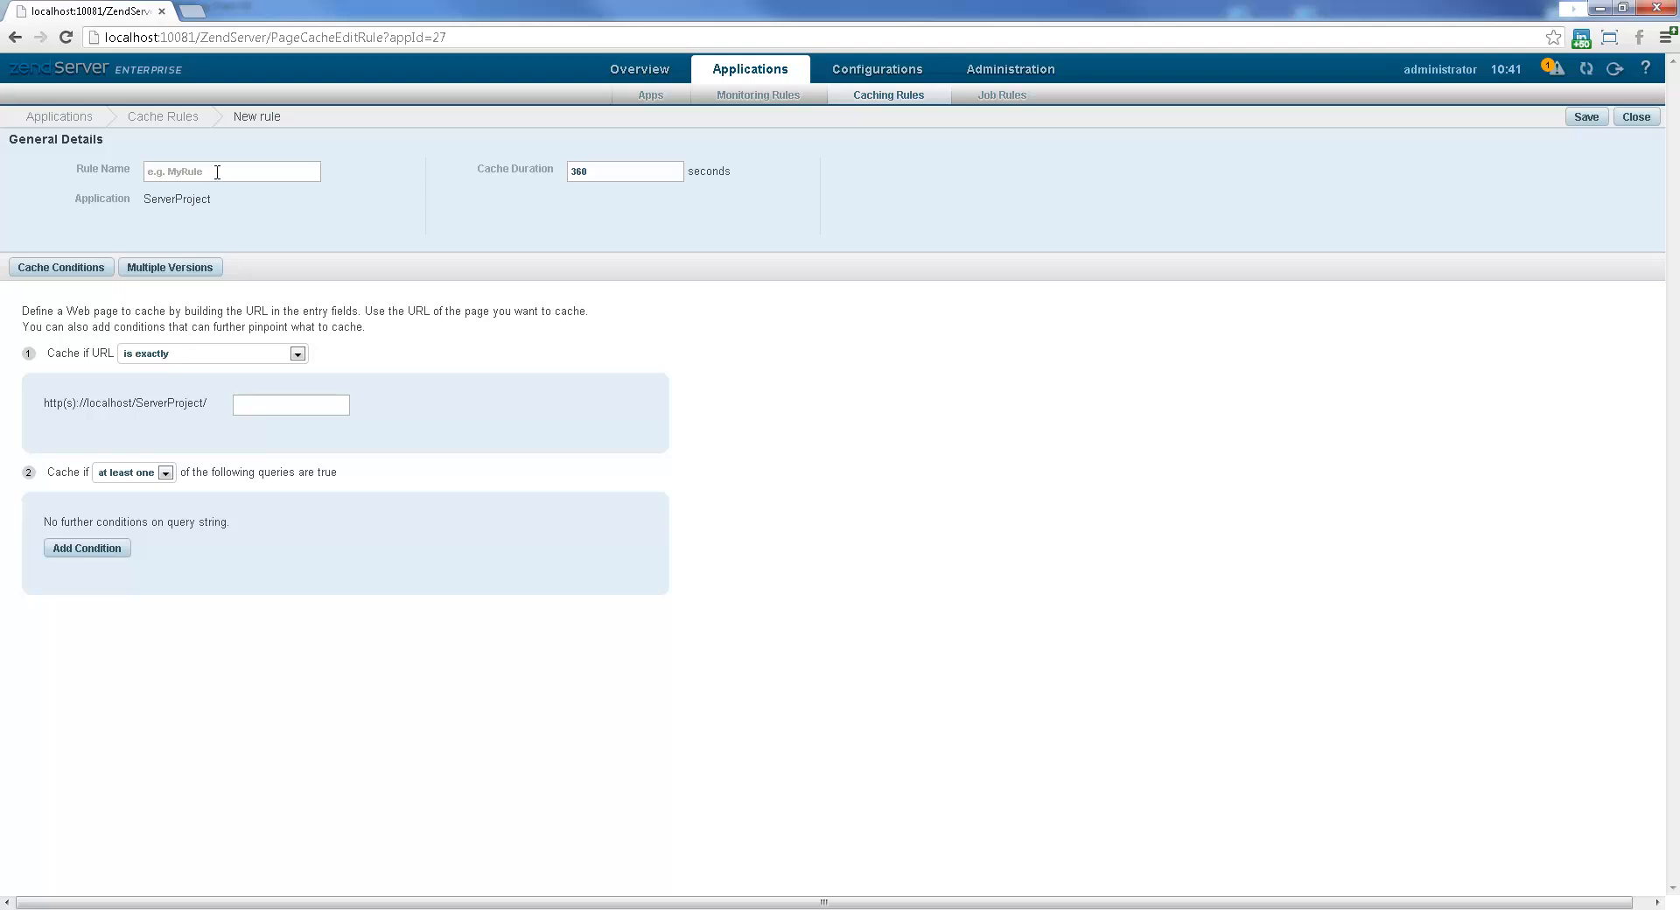
# Name the new ServerProject caching rule MyNewRule and set its cache duration to 180 seconds
pyautogui.click(240, 164)
pyautogui.write('MyNewRule')
pyautogui.moveTo(591, 173); pyautogui.dragTo(552, 177)
pyautogui.write('180')
# Set the rule's URL matching to RegEx and add a _GET condition where items equals 0
pyautogui.click(283, 355)
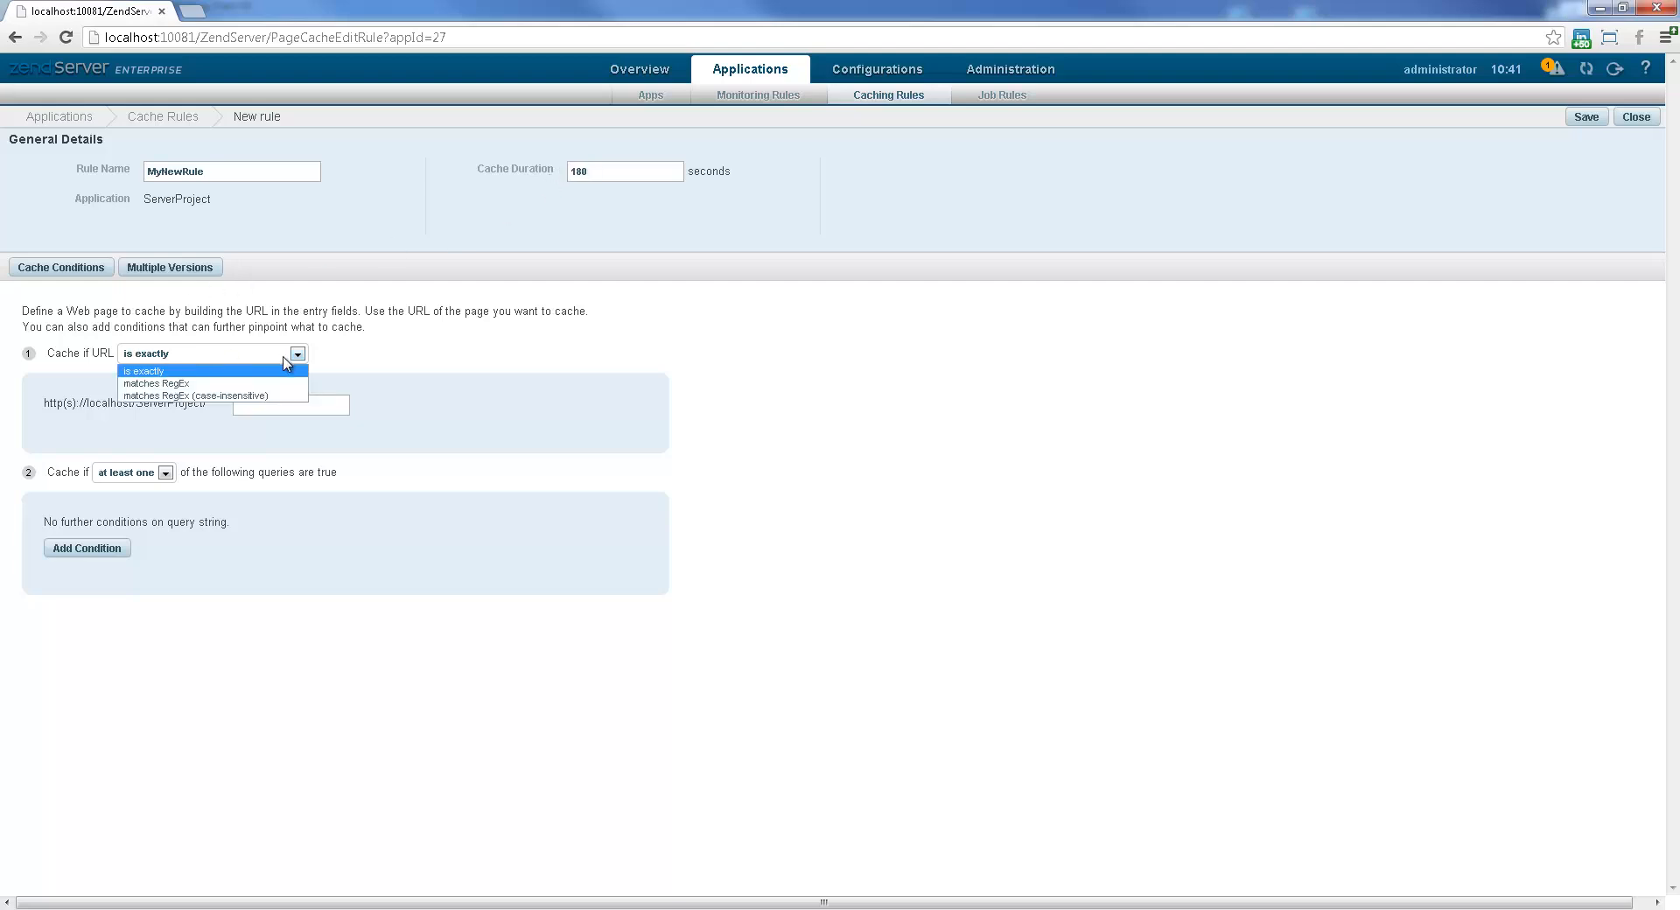
pyautogui.click(223, 384)
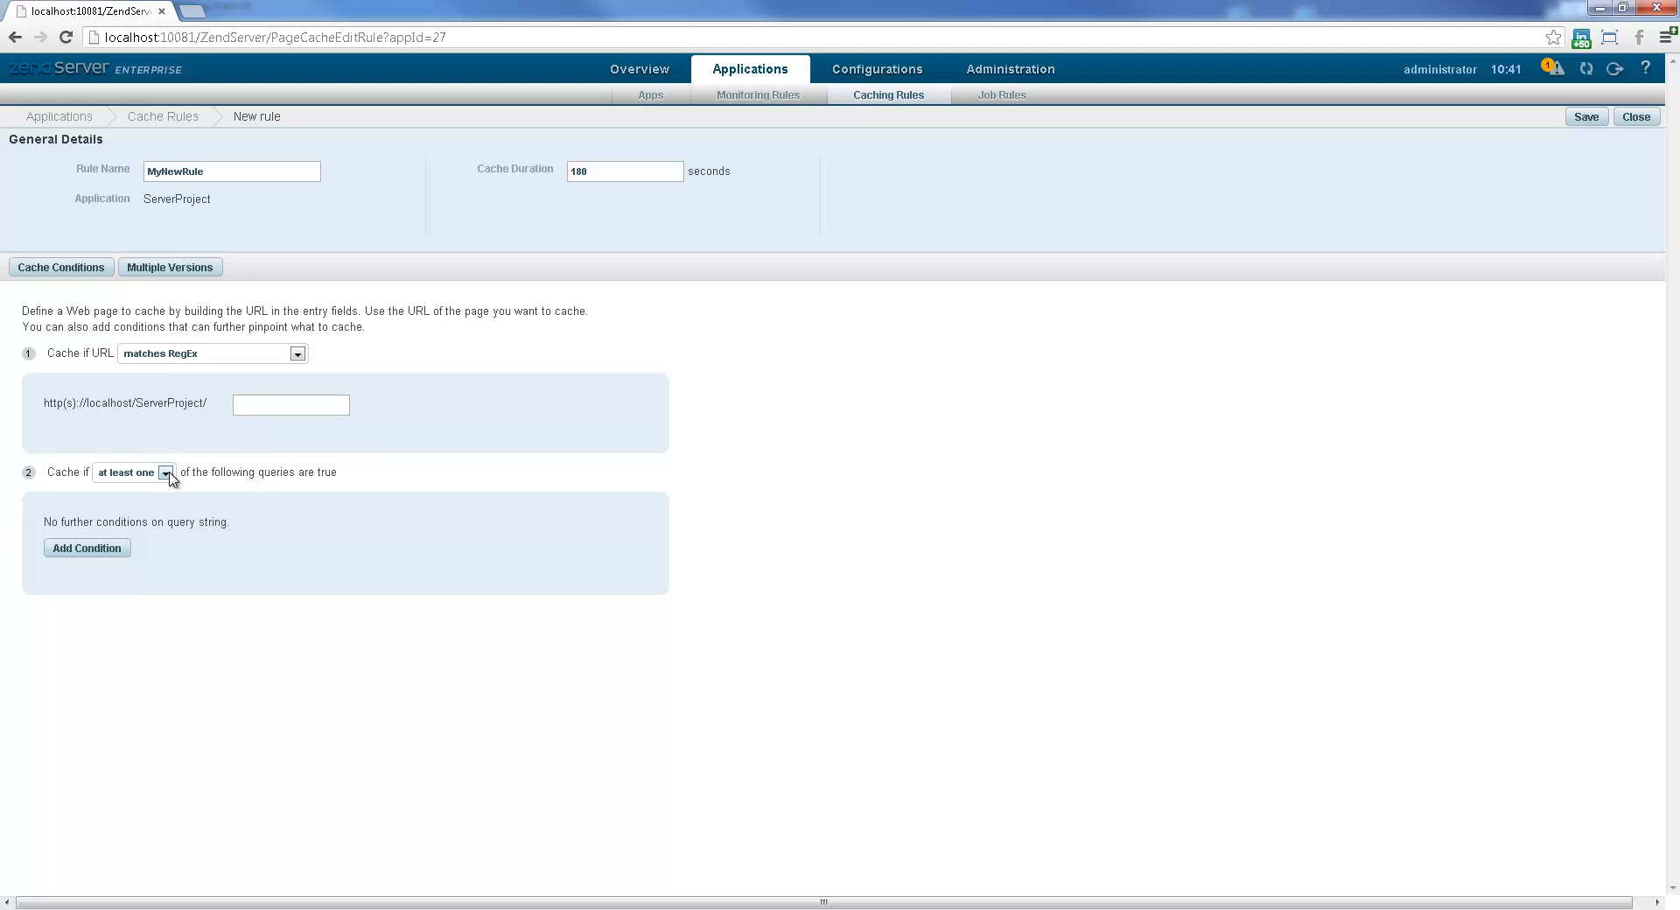
pyautogui.click(114, 553)
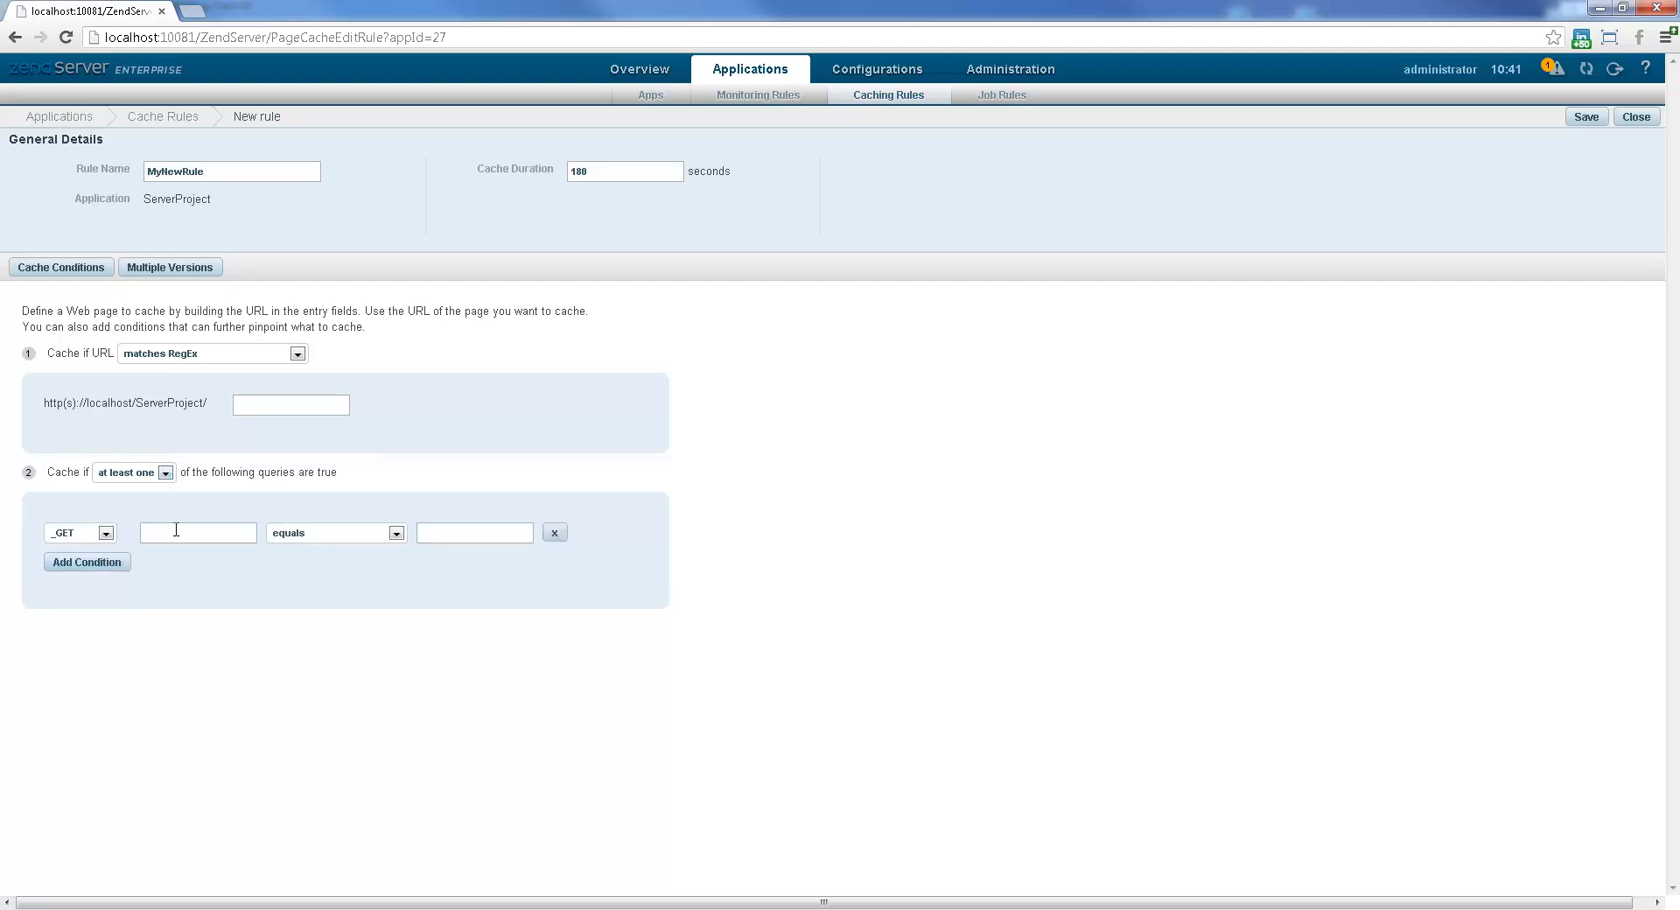
pyautogui.write('items')
pyautogui.click(434, 532)
pyautogui.write('0')
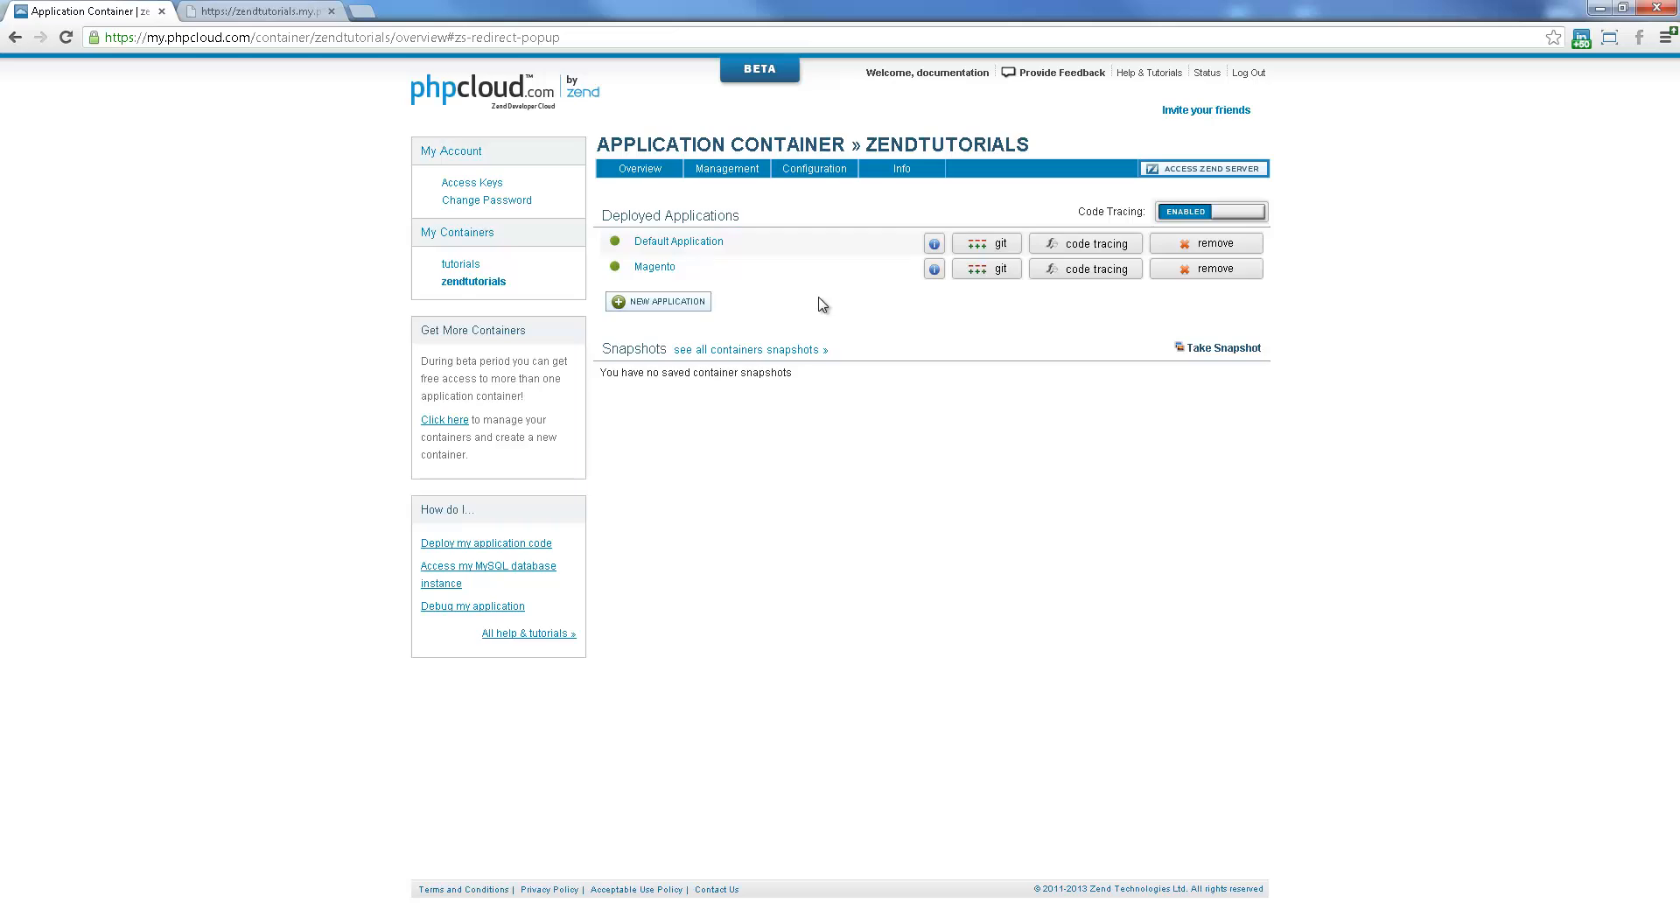
# Open the deployed Magento store from the application container and browse to its Cell Phones category under Electronics
pyautogui.click(654, 267)
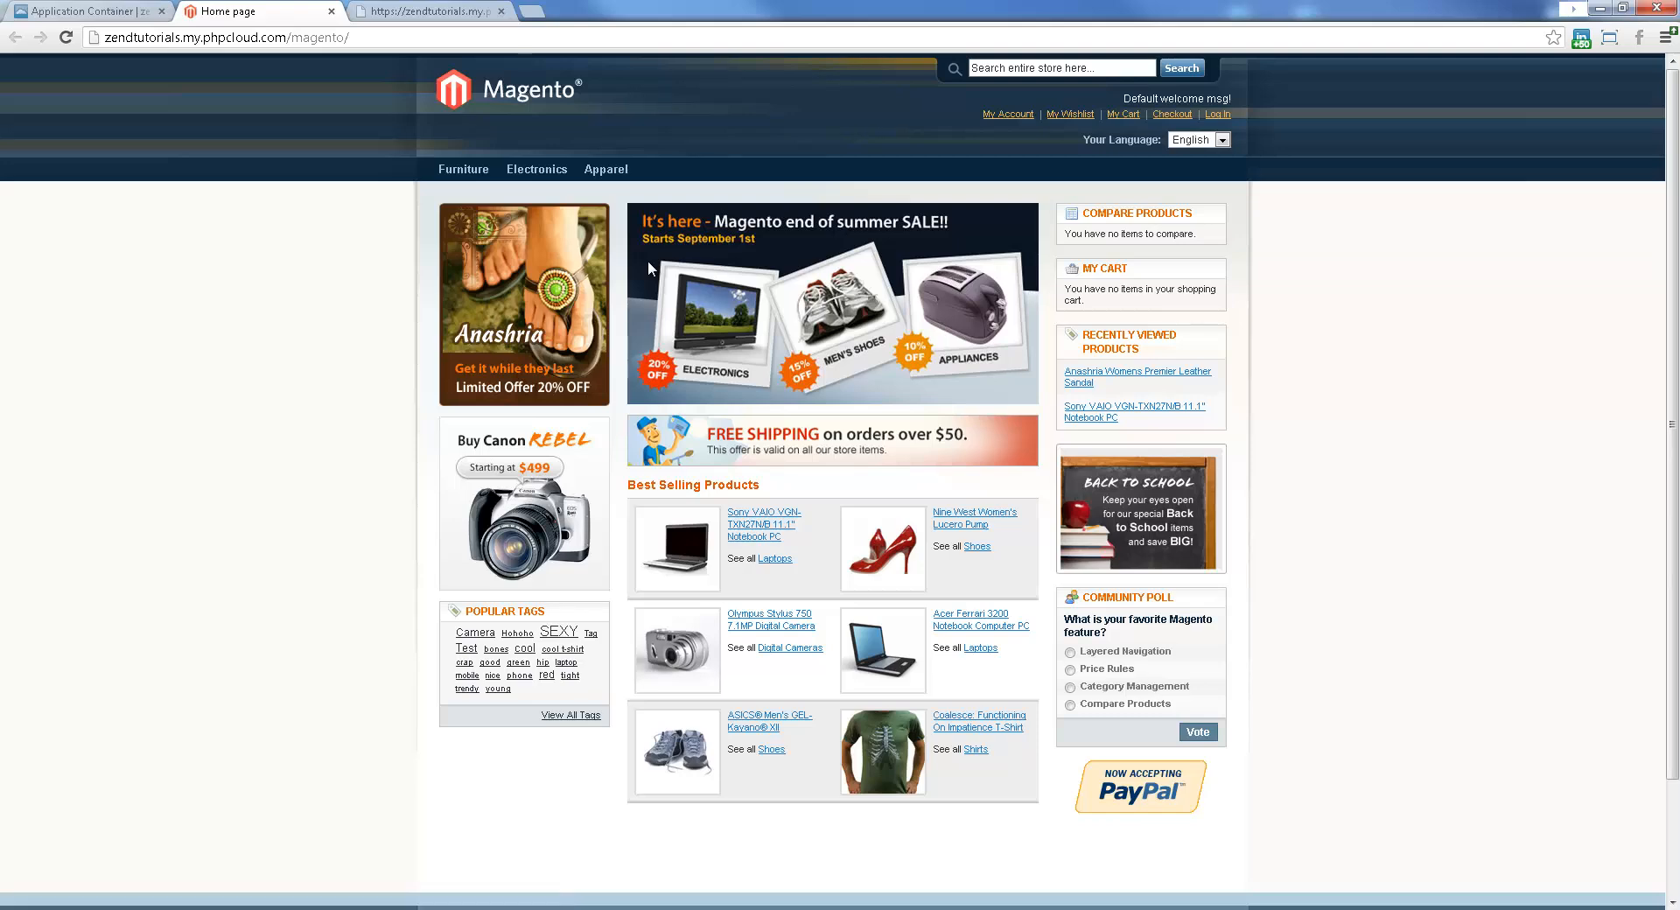
pyautogui.click(550, 192)
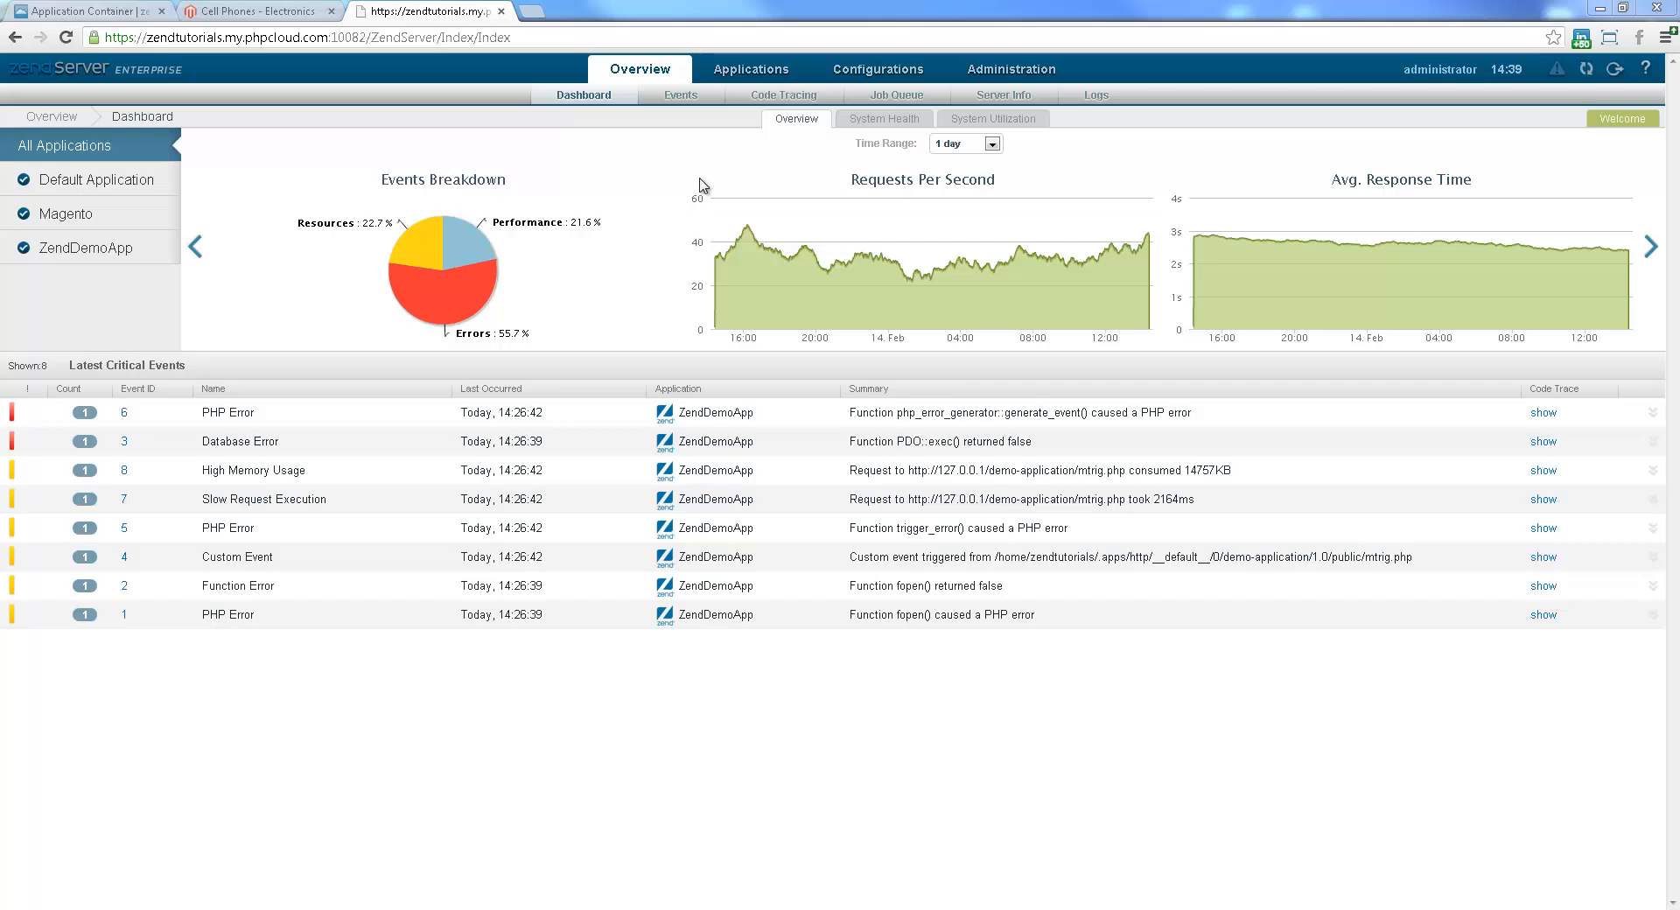
# Create a new caching rule for the Magento application in Zend Server and name it Product Listings
pyautogui.click(742, 75)
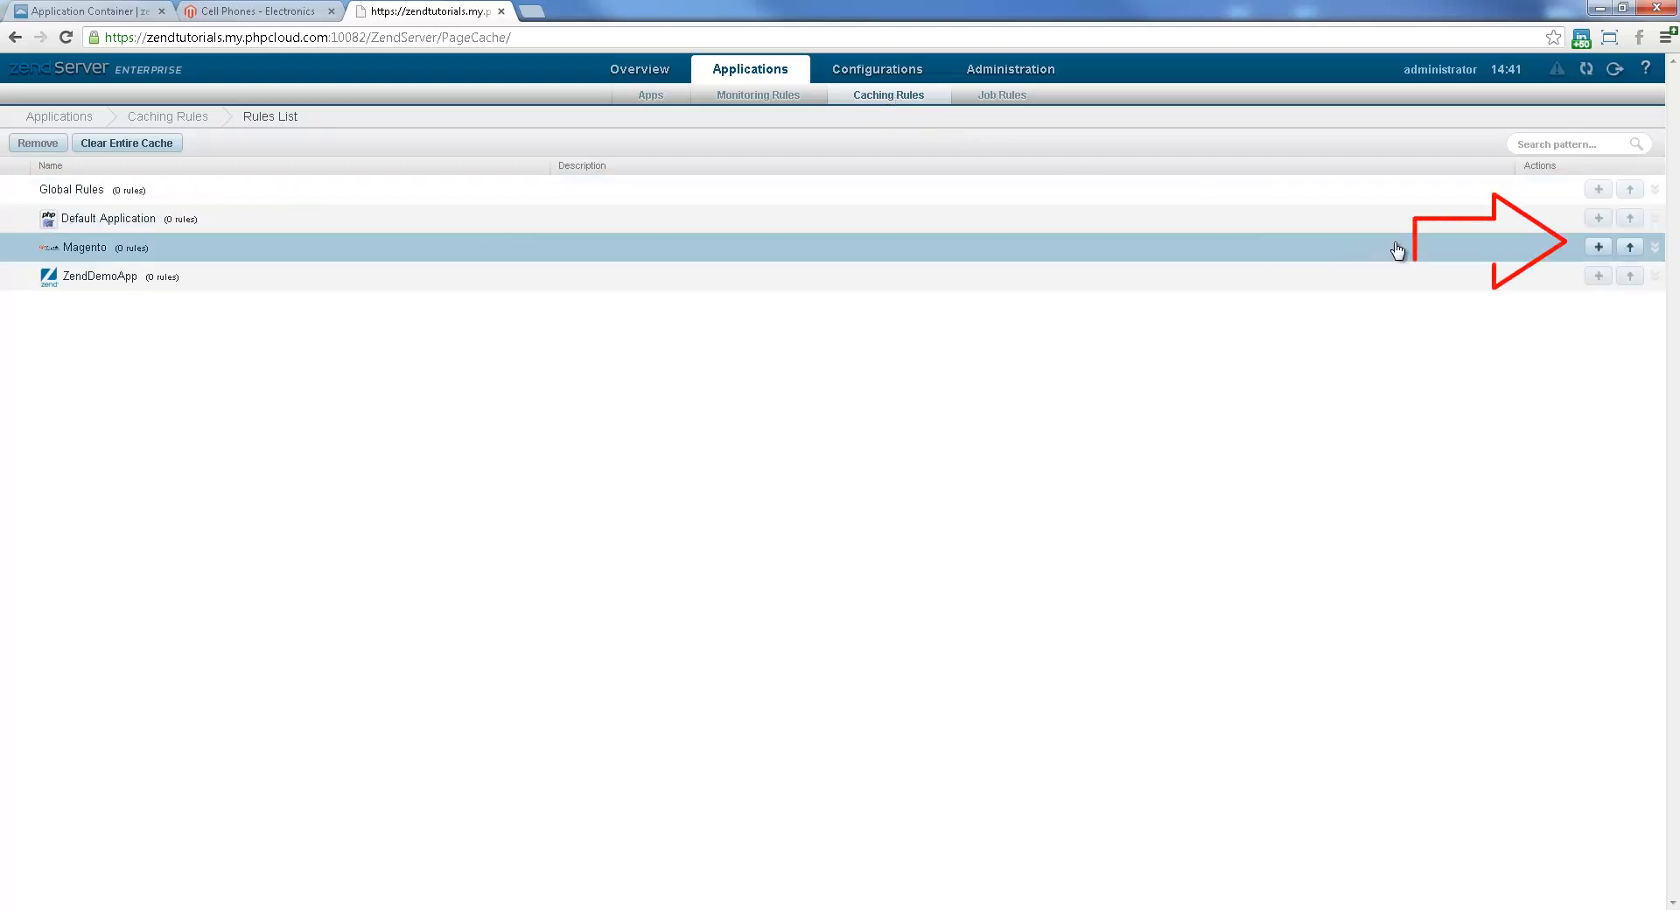
pyautogui.click(1602, 247)
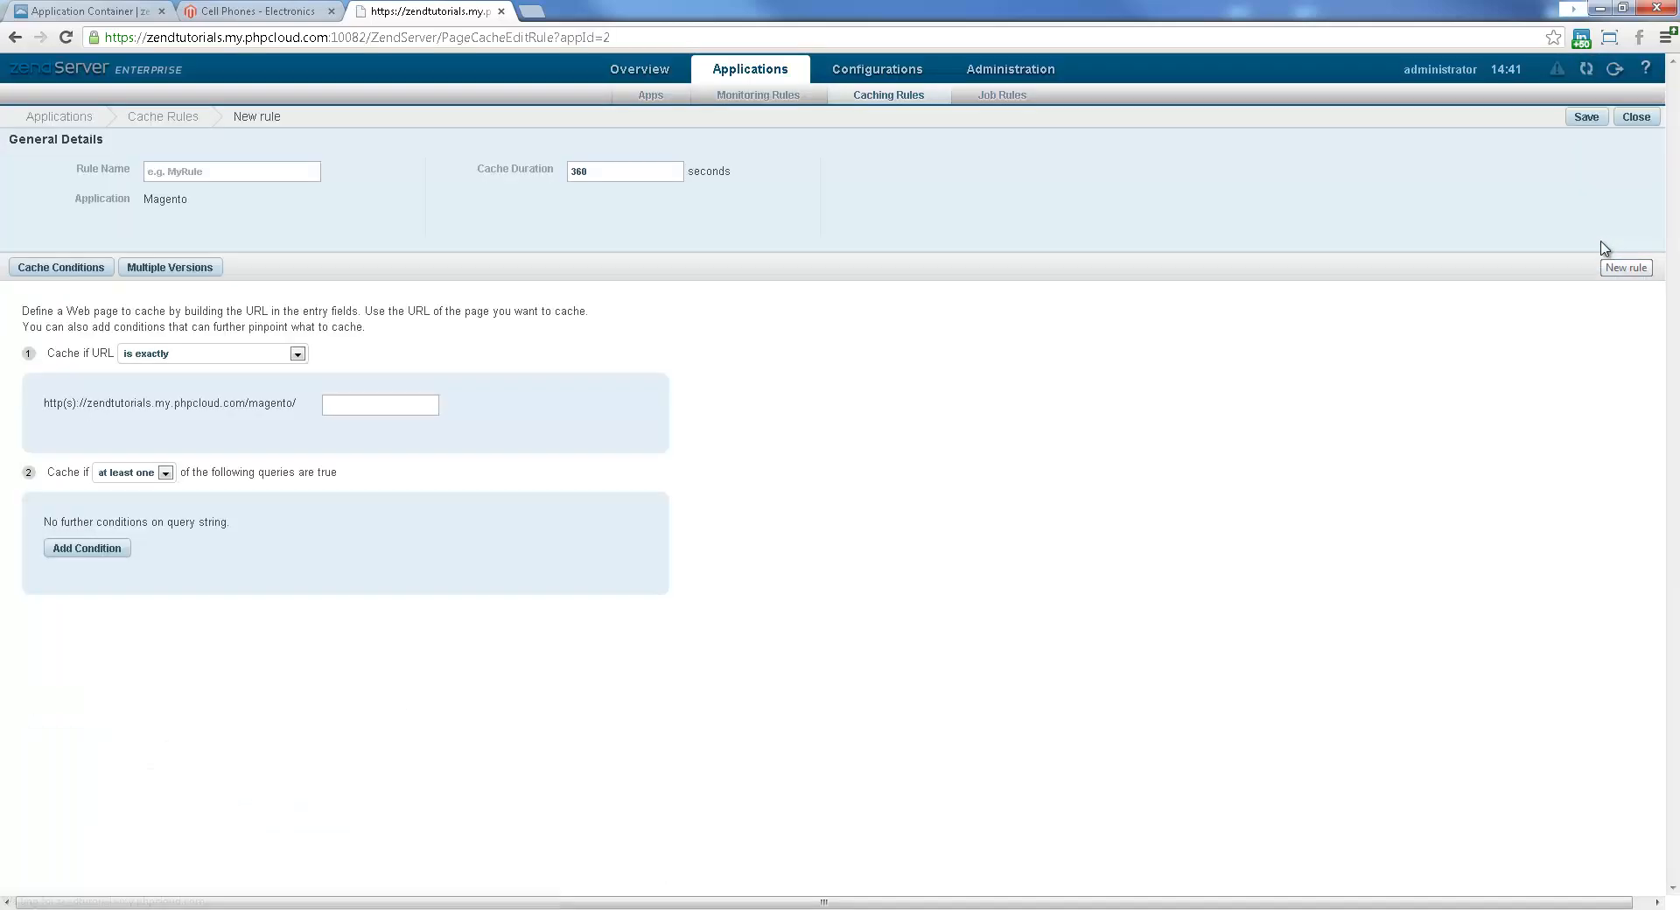
pyautogui.click(259, 172)
pyautogui.write('Prod')
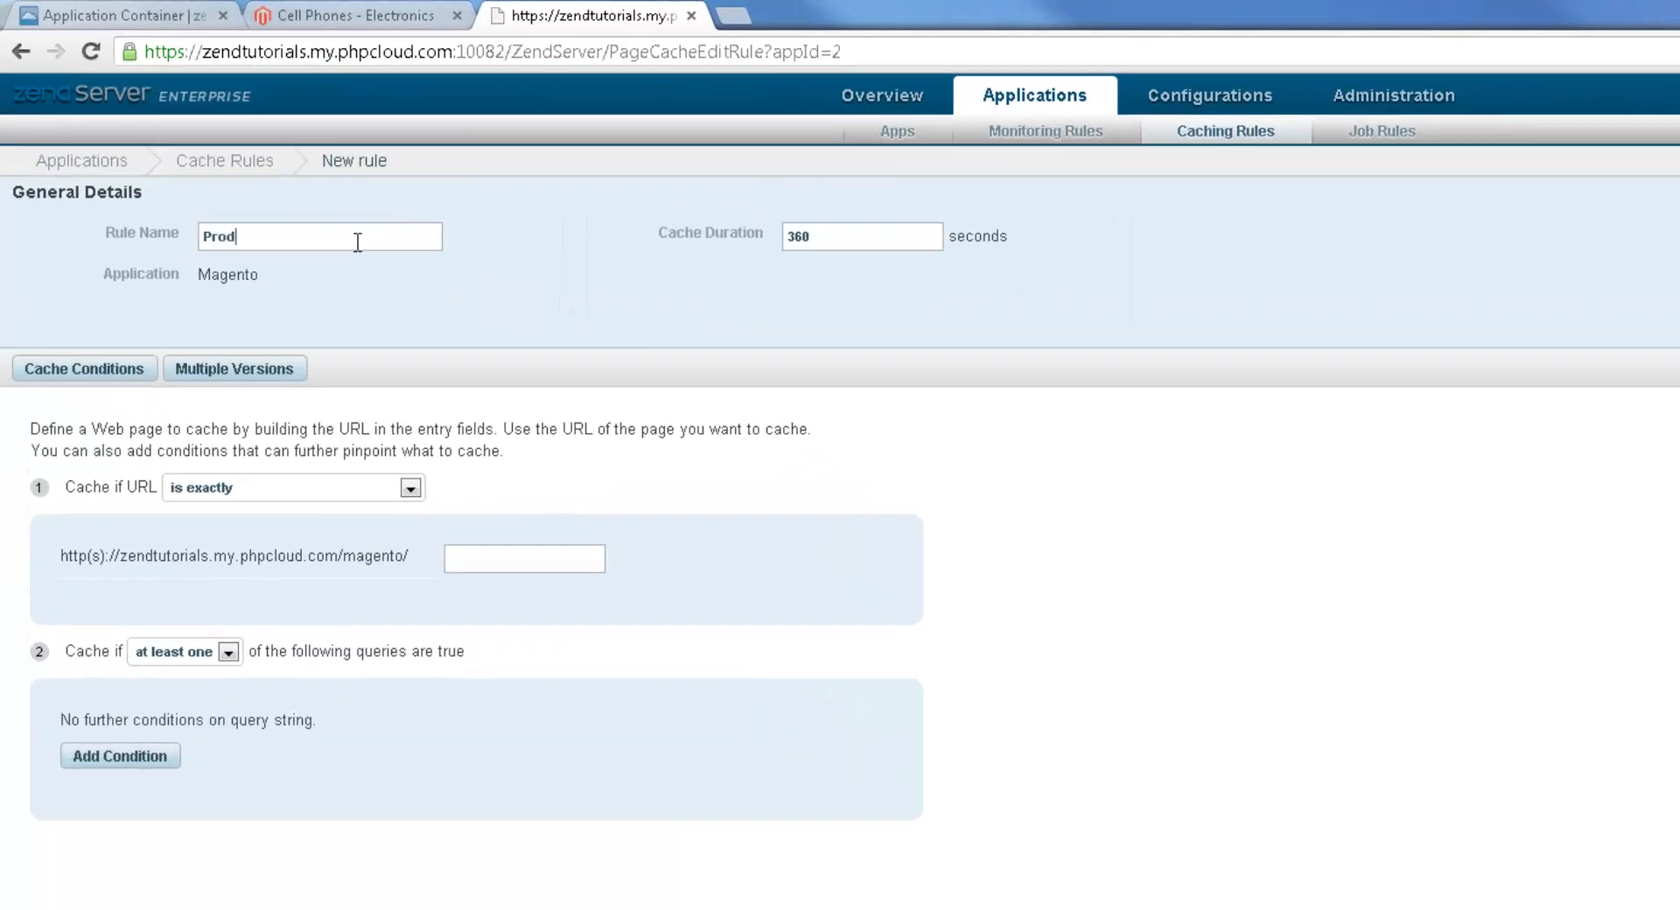
pyautogui.write('uct Listings')
# Make the rule cache Magento URLs that match the RegEx electronics.*
pyautogui.click(415, 491)
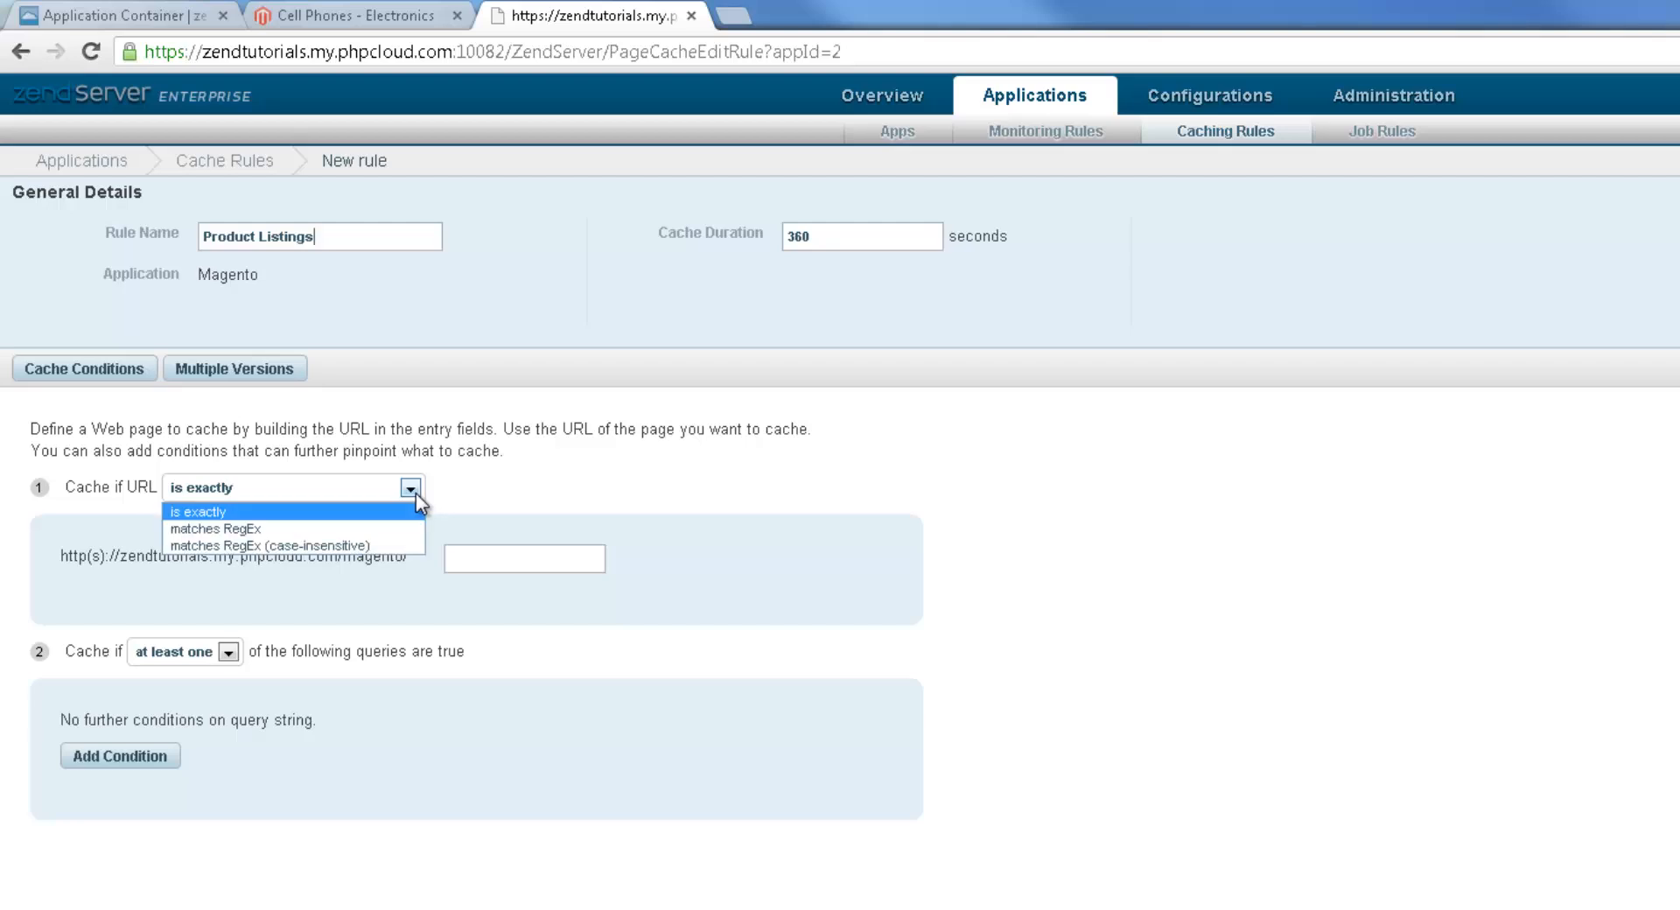
pyautogui.click(339, 525)
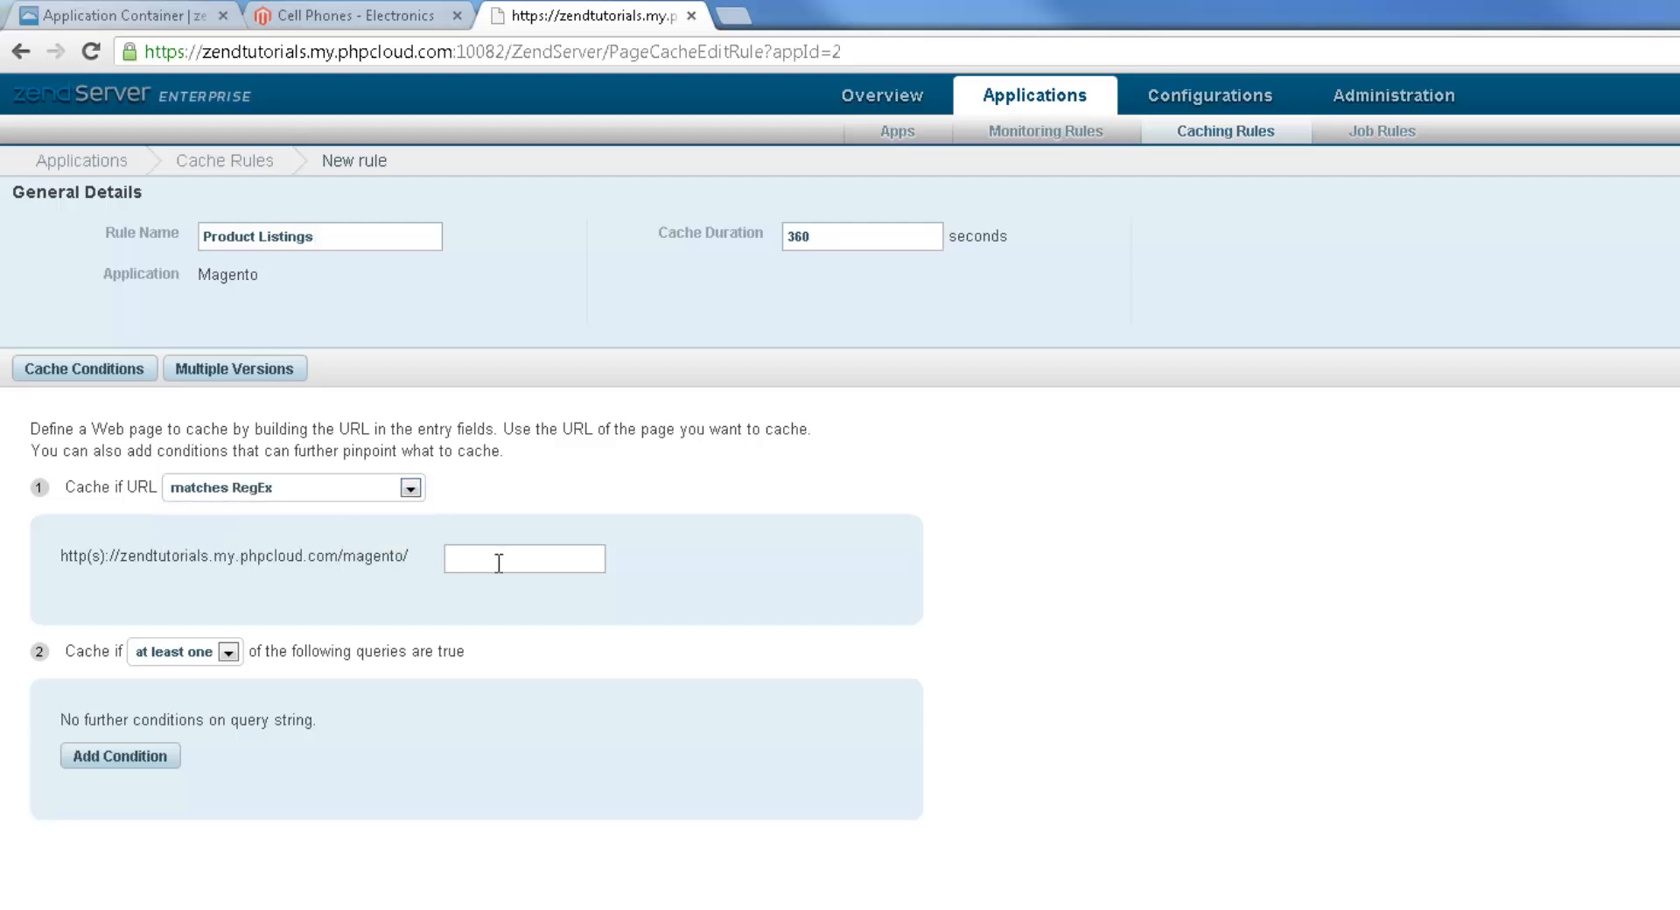
pyautogui.write('electronics.*')
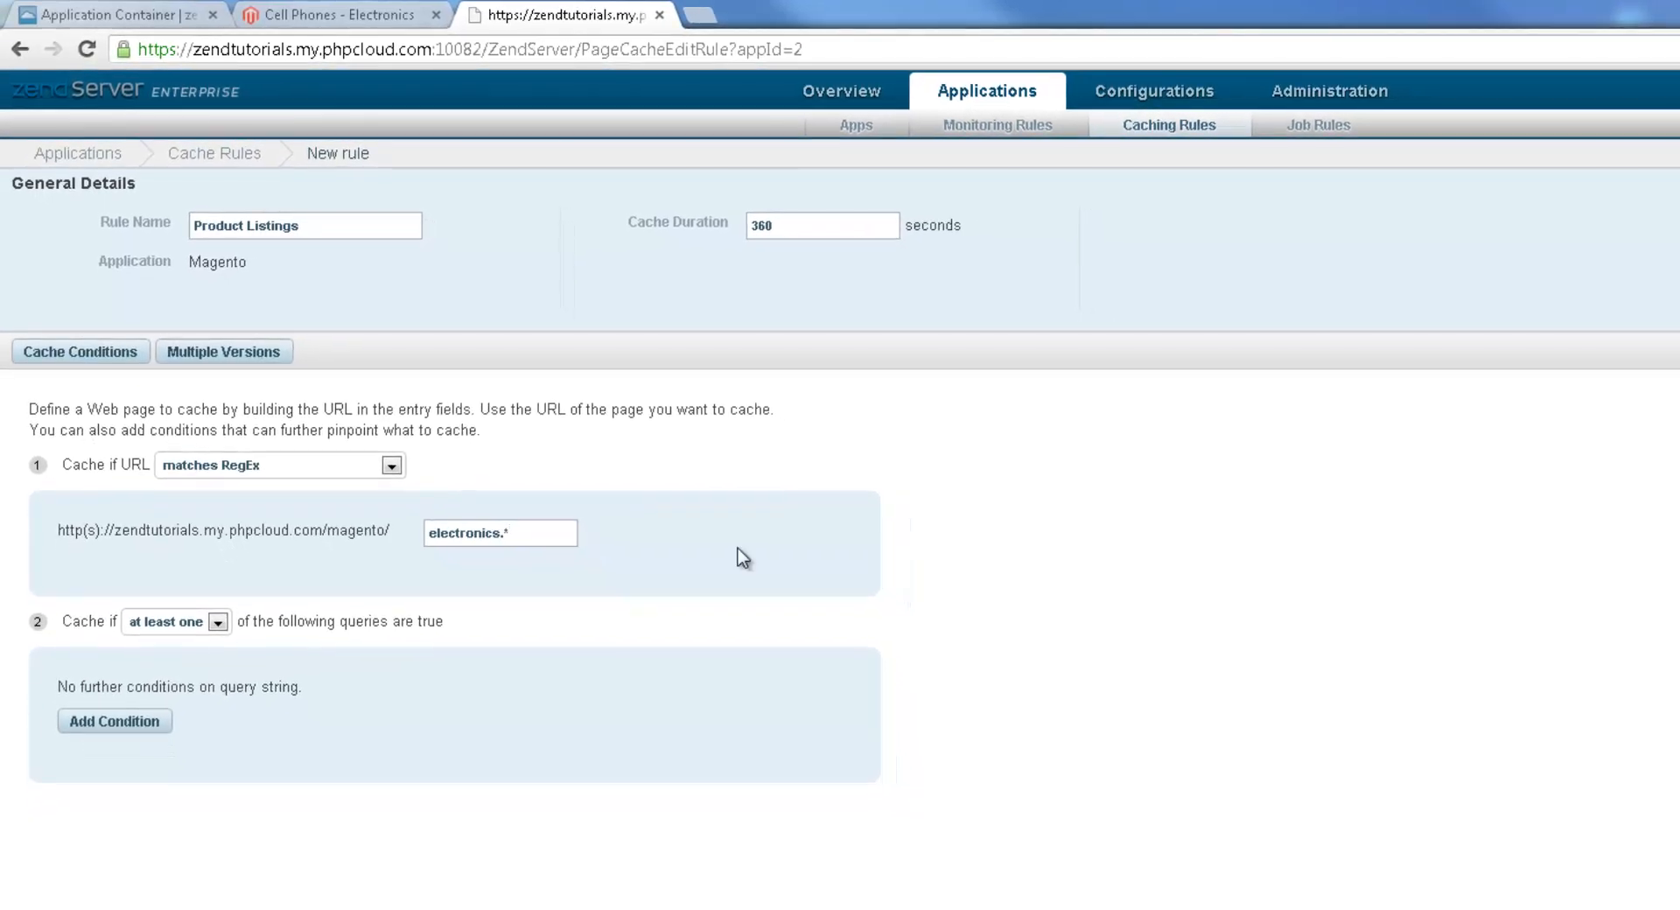
# Add a query condition to the rule requiring the _SESSION variable items to equal 0
pyautogui.click(140, 723)
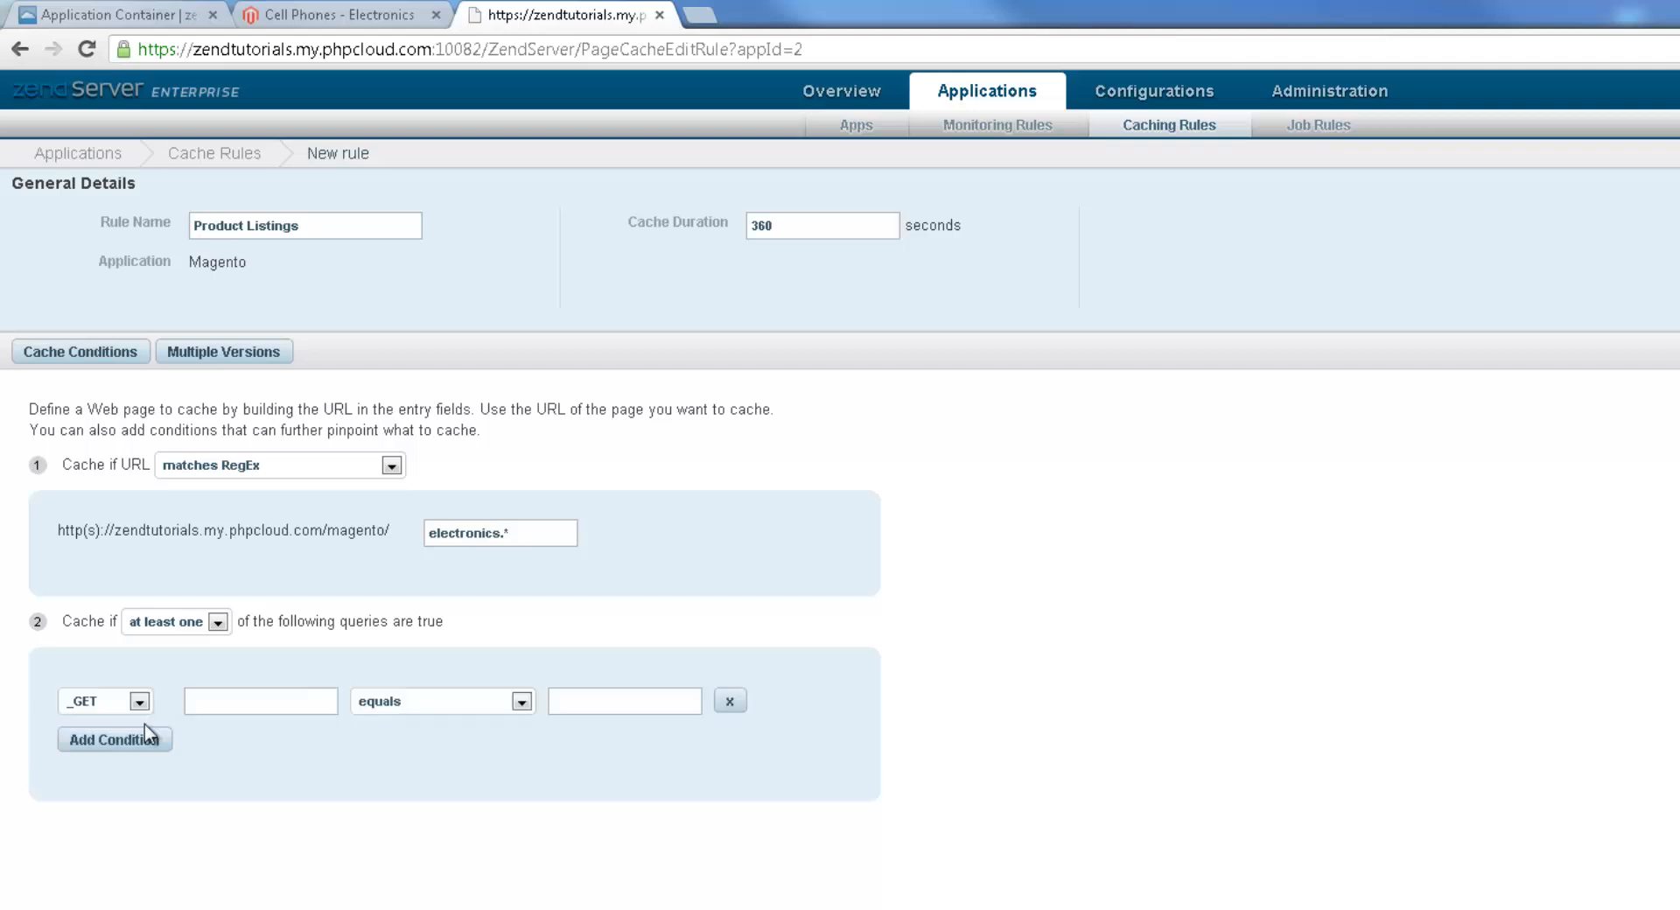
pyautogui.click(140, 702)
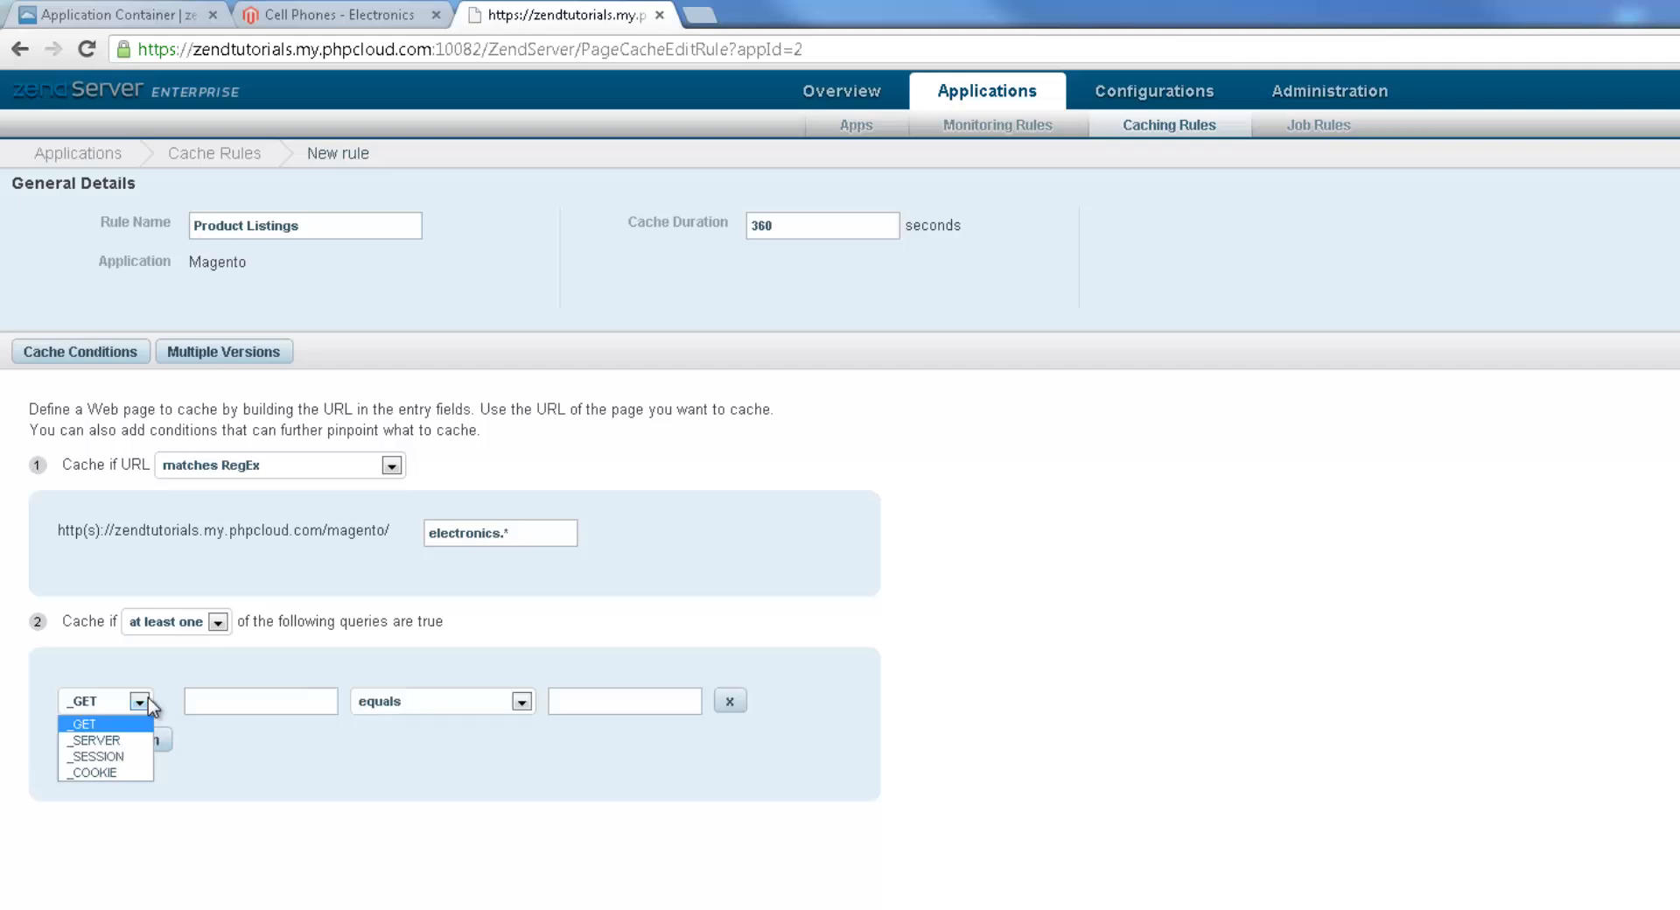
pyautogui.click(98, 756)
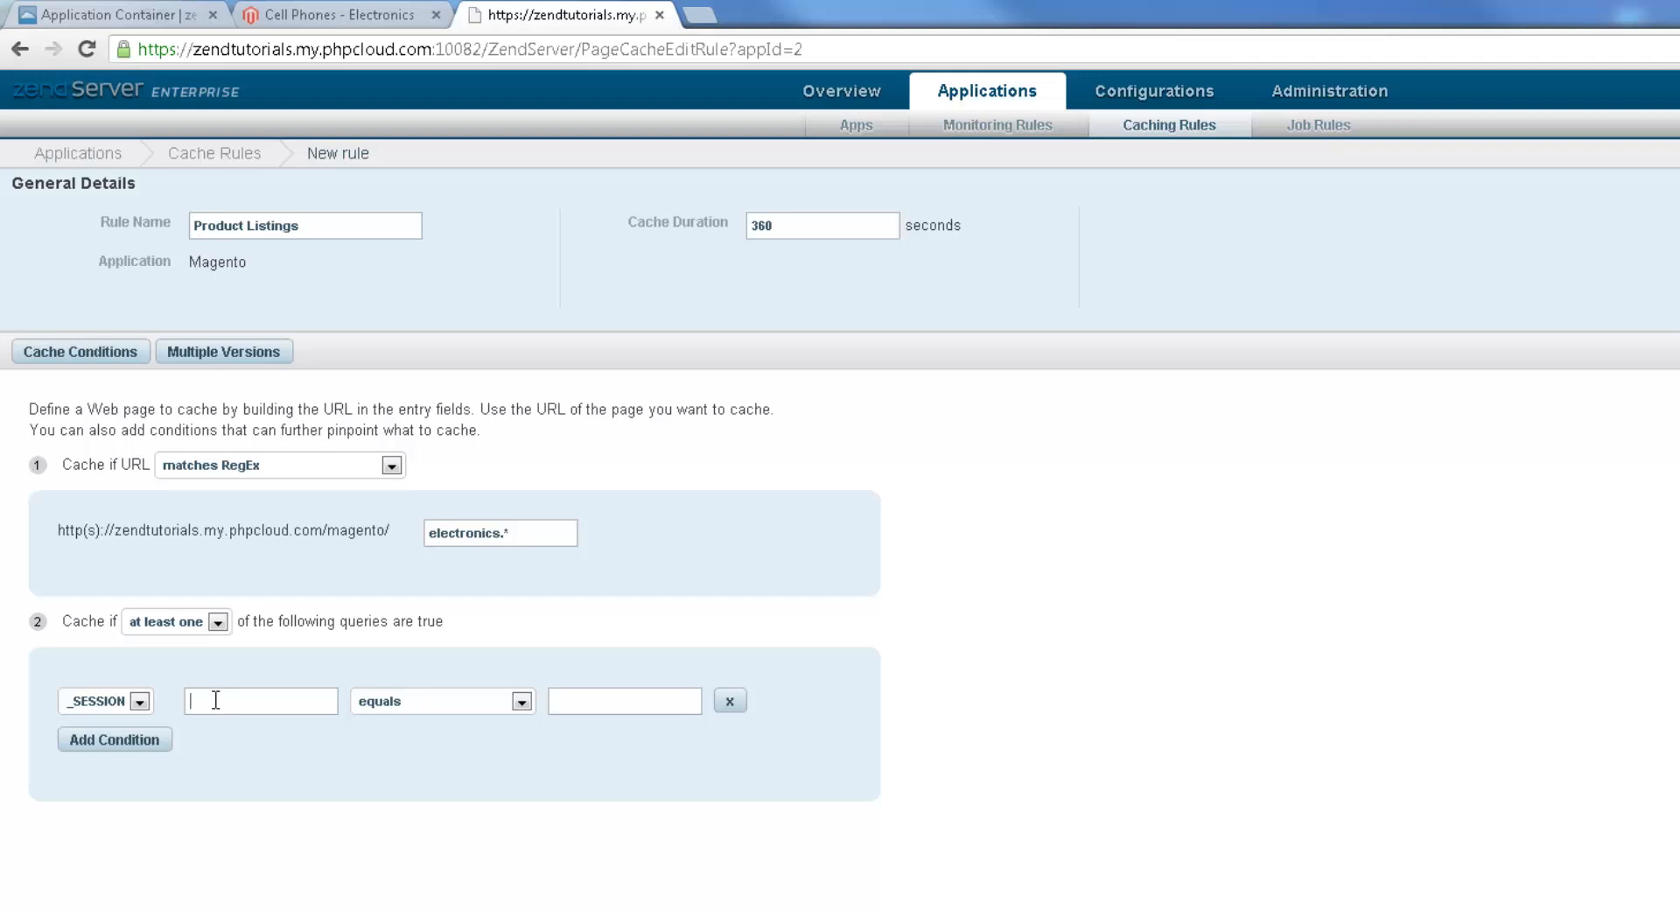
pyautogui.write('items')
pyautogui.click(596, 704)
pyautogui.write('0')
# Add a second query condition requiring the _SESSION variable username to equal not_exists
pyautogui.click(138, 747)
pyautogui.click(140, 743)
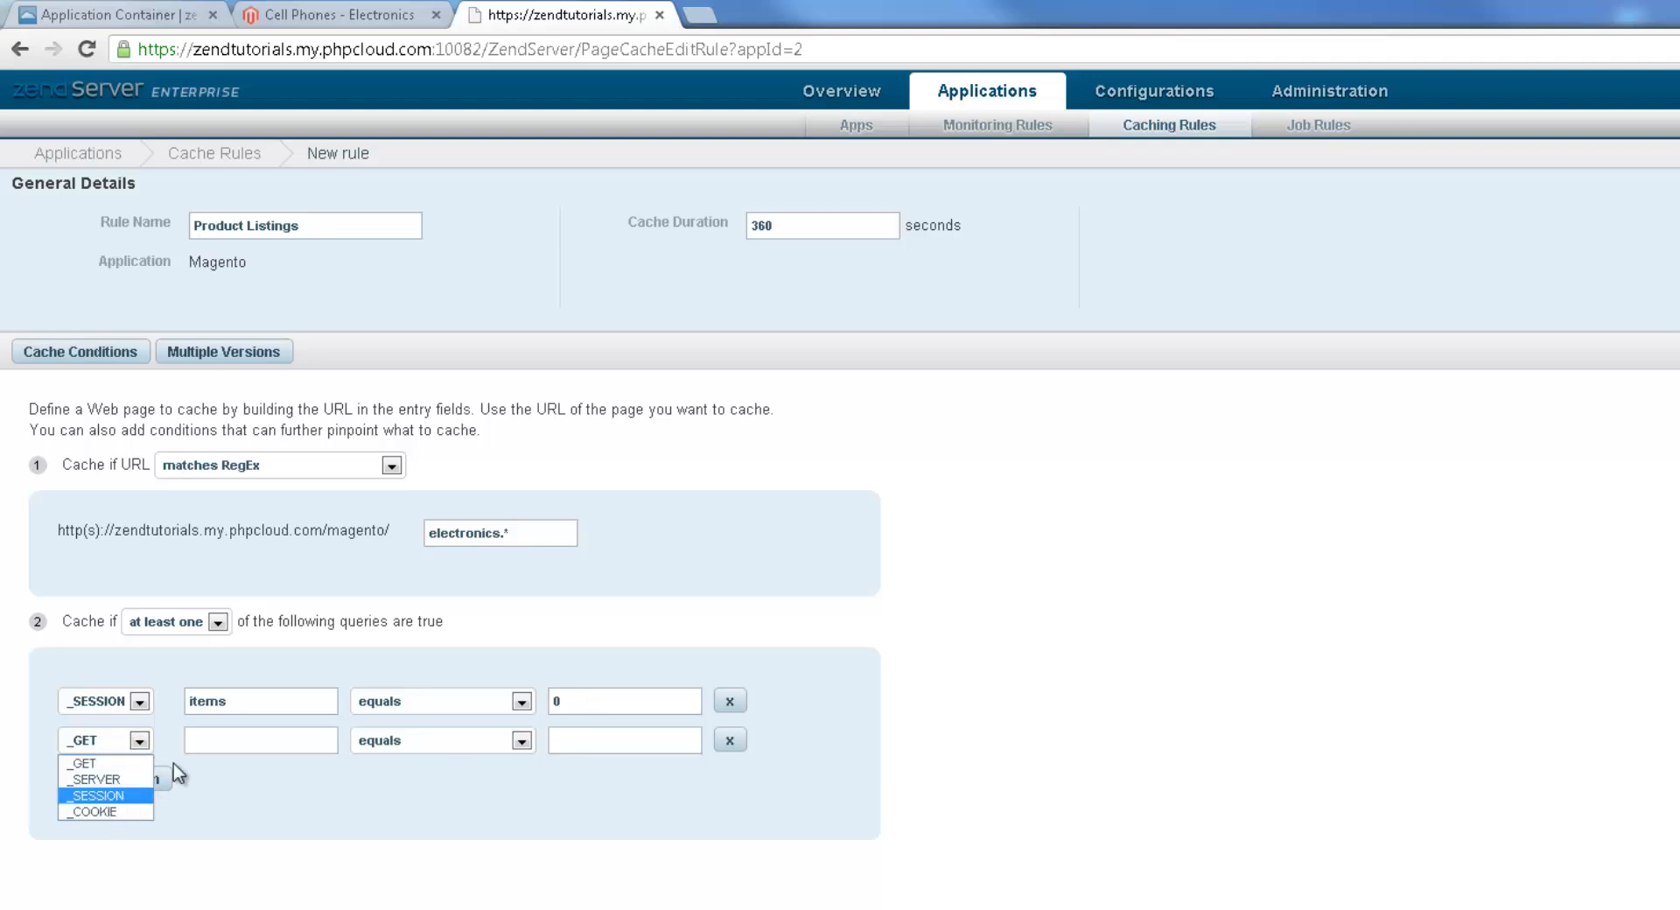
pyautogui.click(96, 794)
pyautogui.write('username')
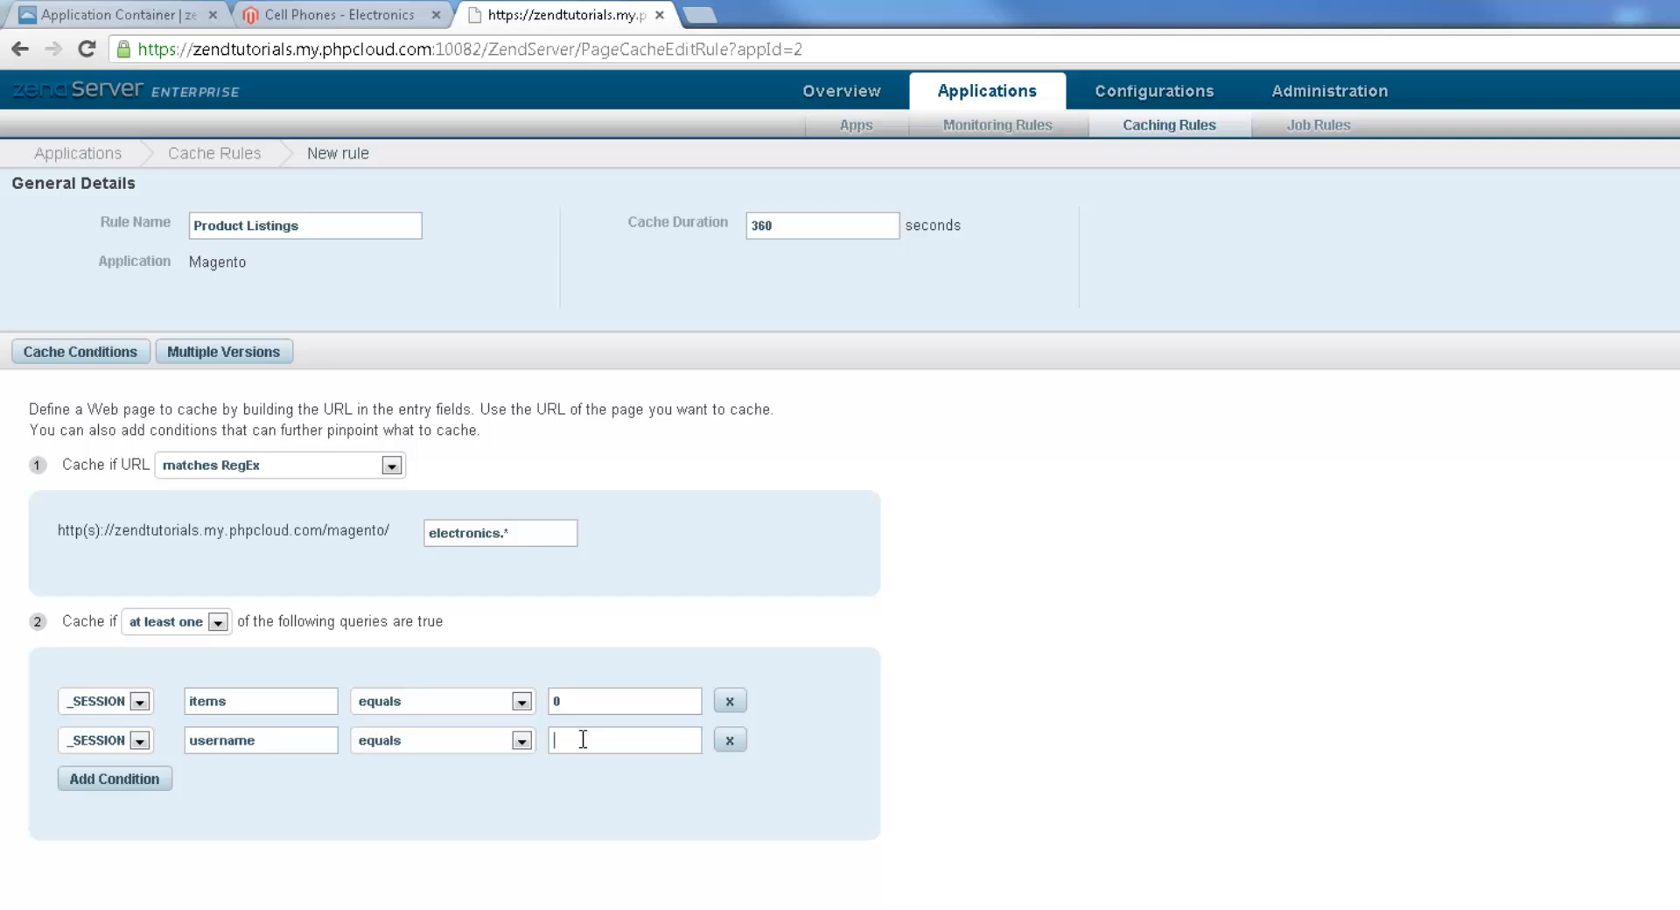
pyautogui.write('not_exists')
# Create separate cached pages split only by the entire query string, removing the REQUEST_URI split condition
pyautogui.click(255, 354)
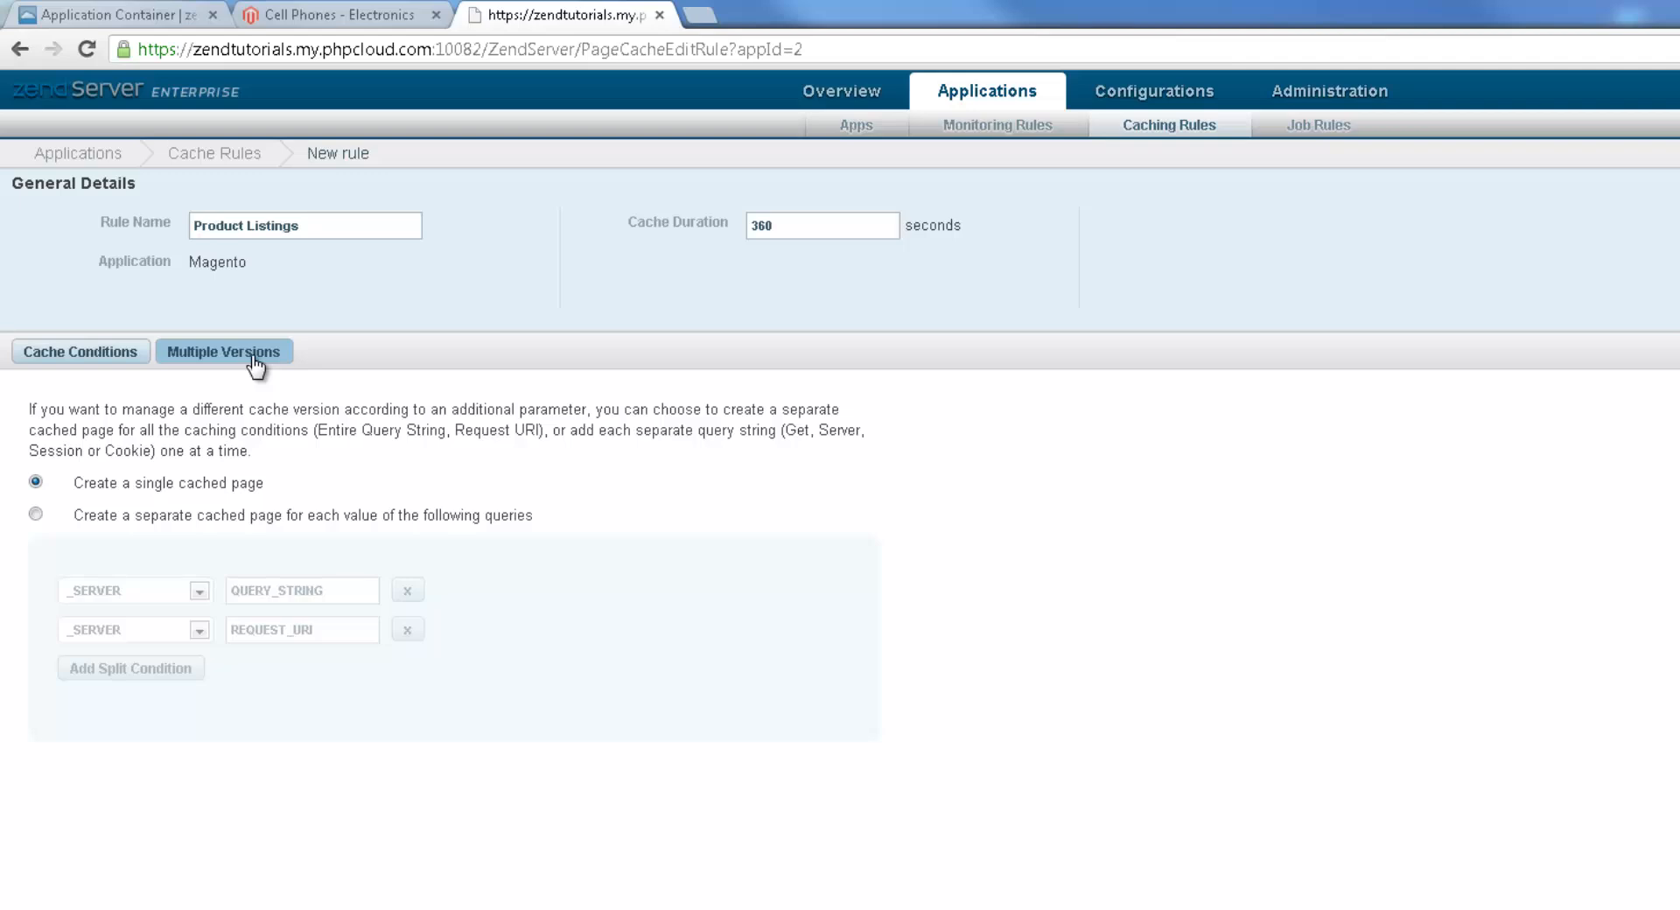
pyautogui.click(36, 515)
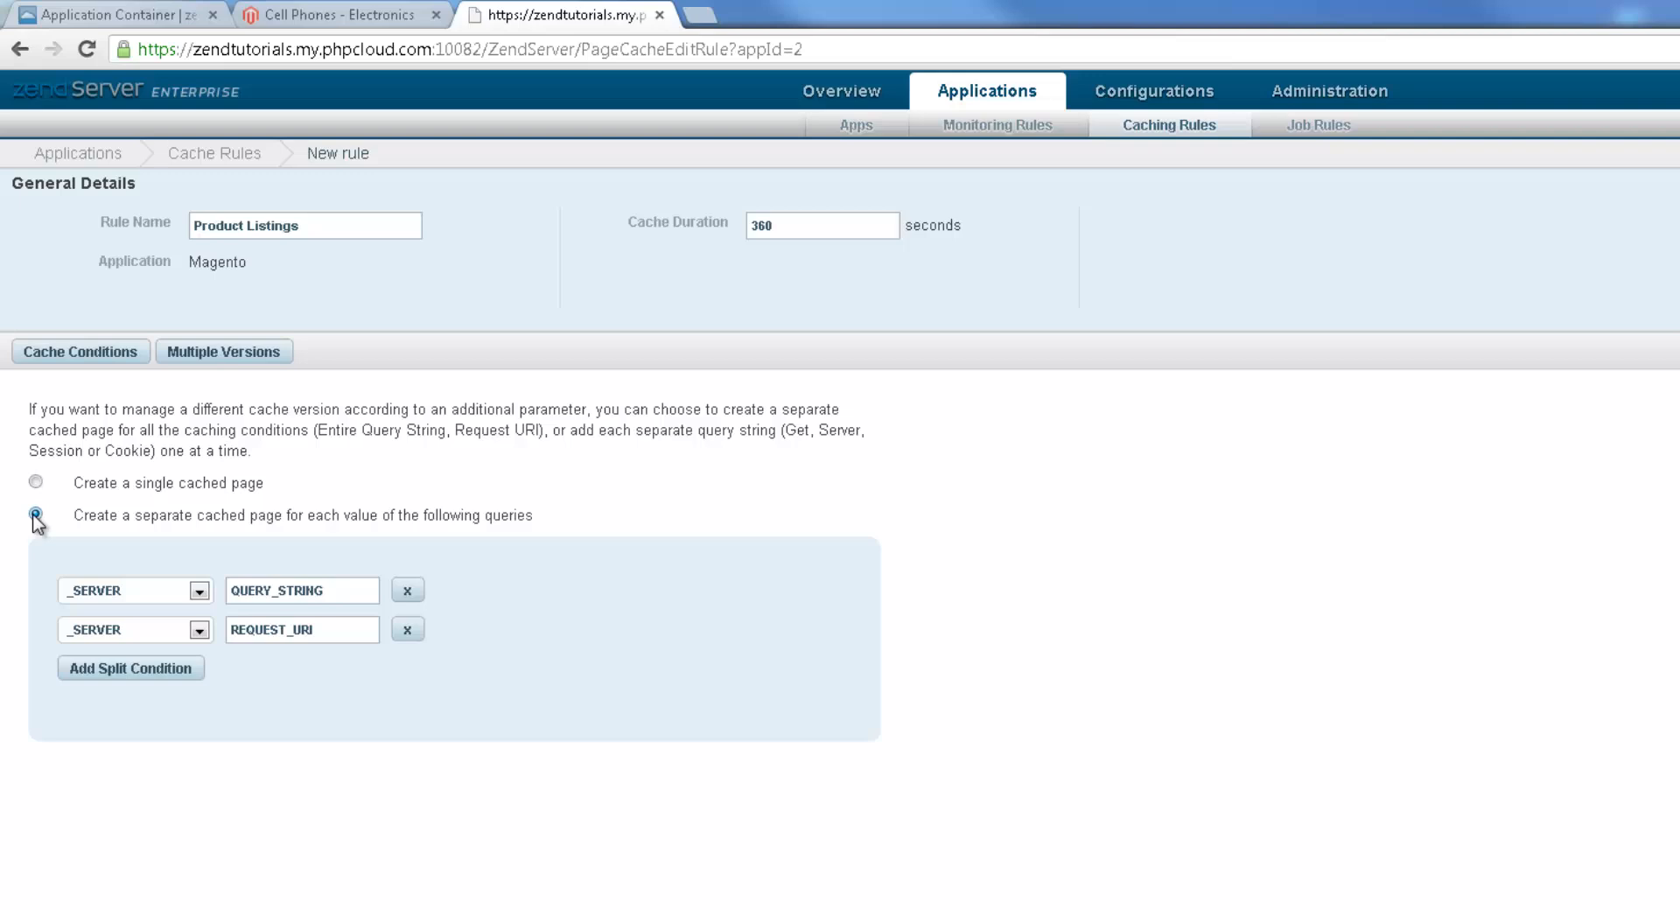
pyautogui.click(200, 591)
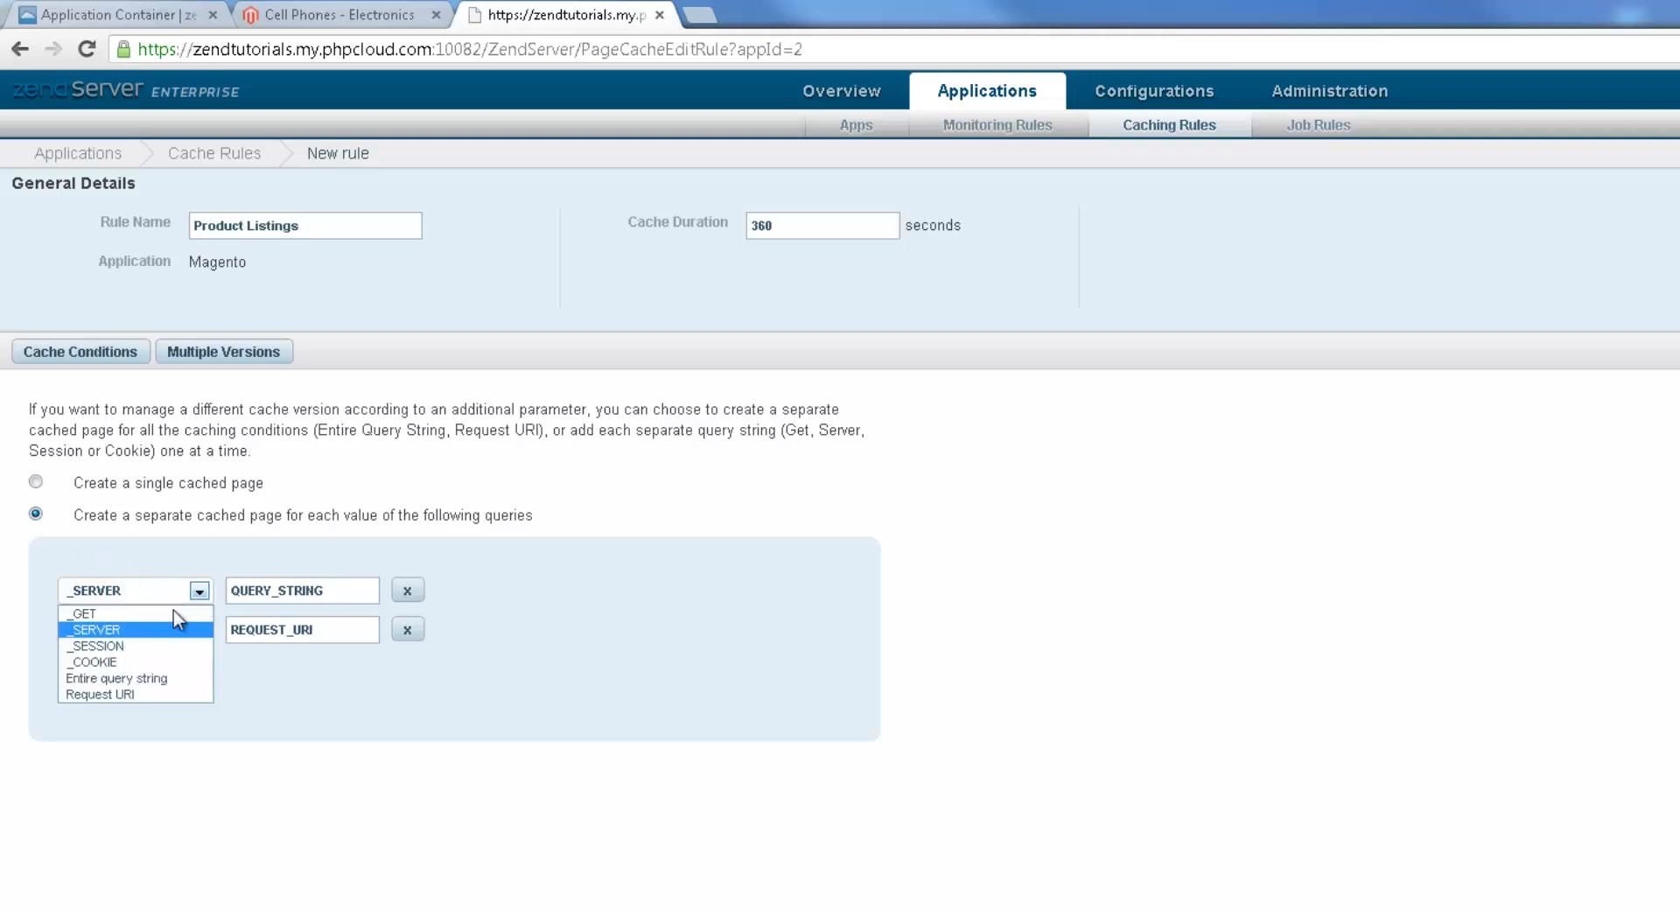
pyautogui.click(161, 681)
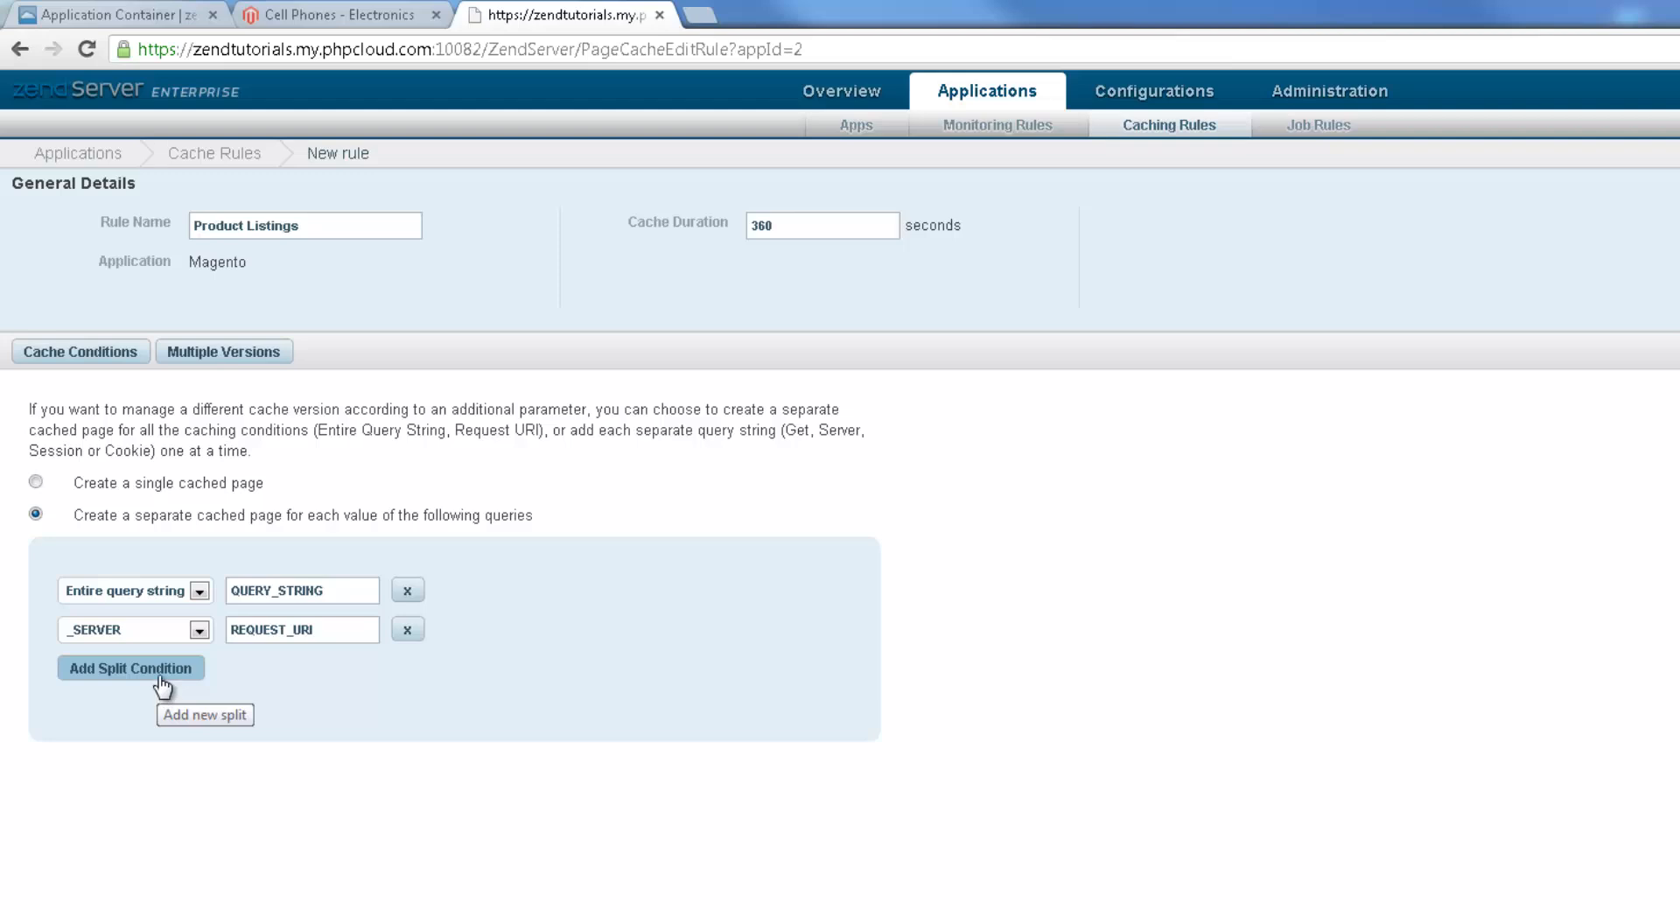
pyautogui.click(411, 635)
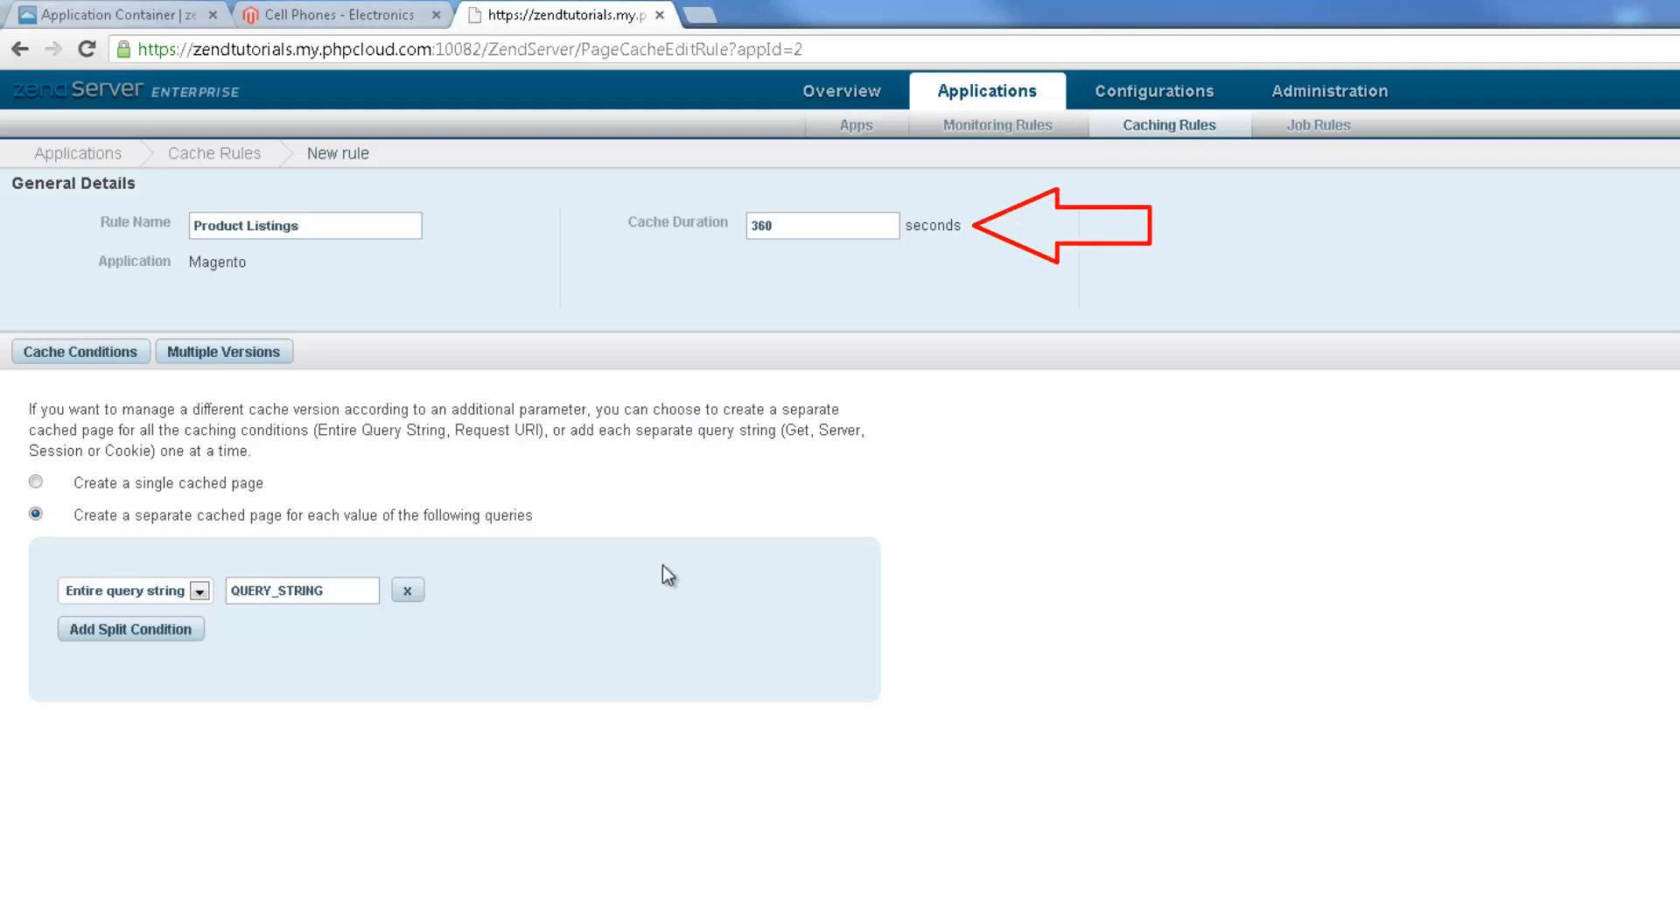
# Set the rule's cache duration to 120 seconds and save the rule
pyautogui.moveTo(784, 232); pyautogui.dragTo(737, 234)
pyautogui.write('120')
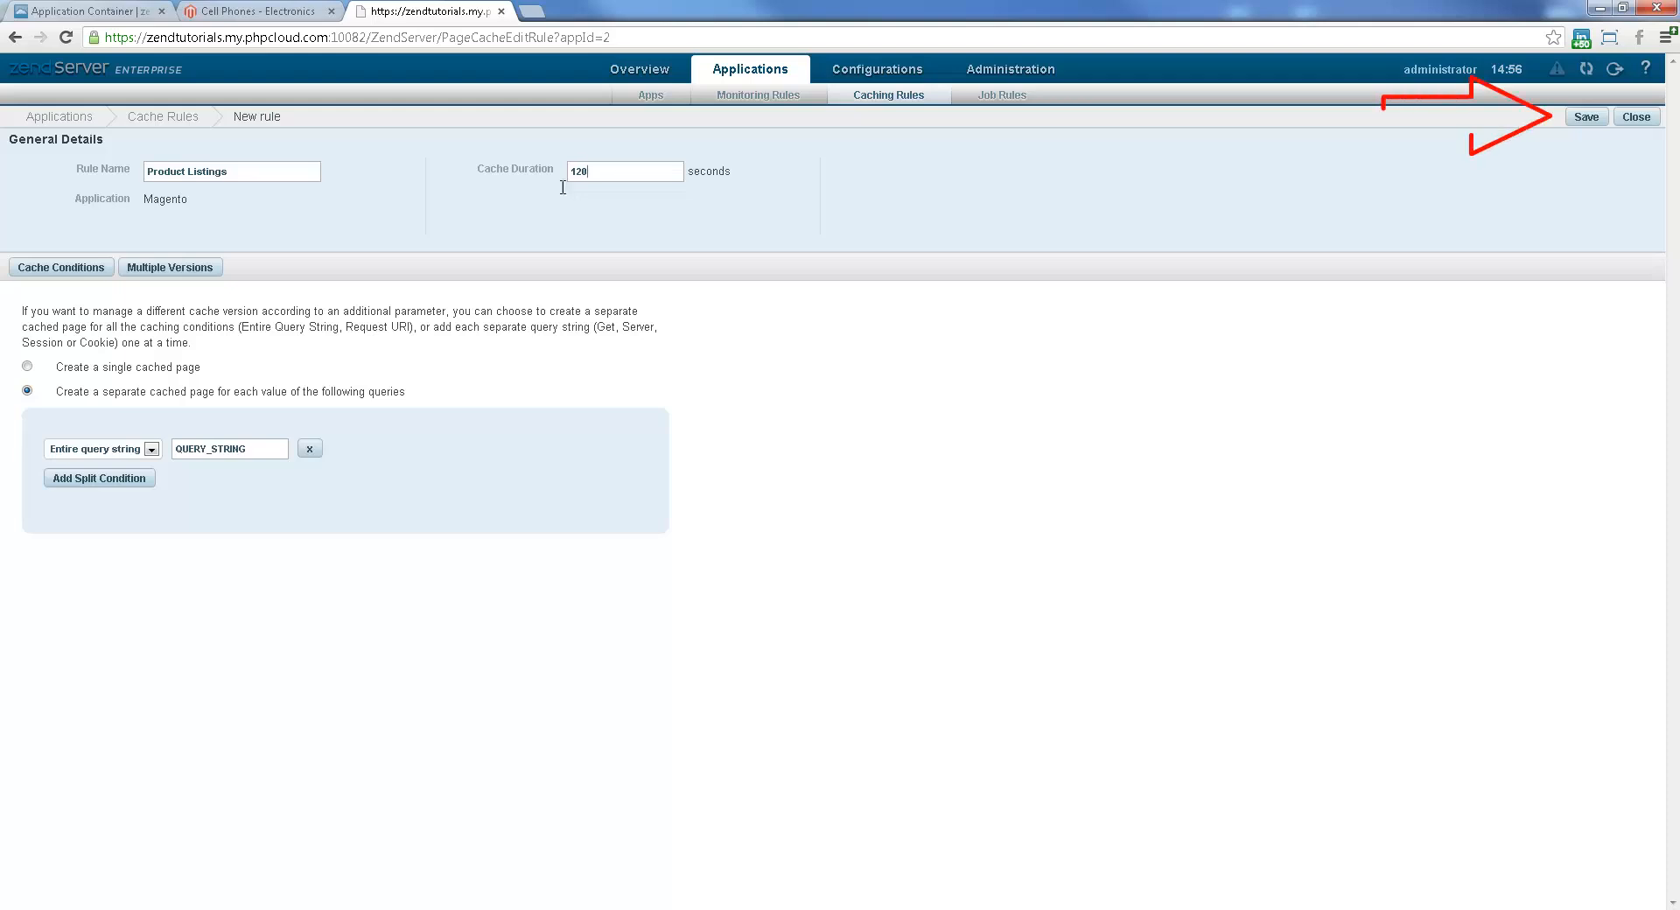
pyautogui.click(1582, 120)
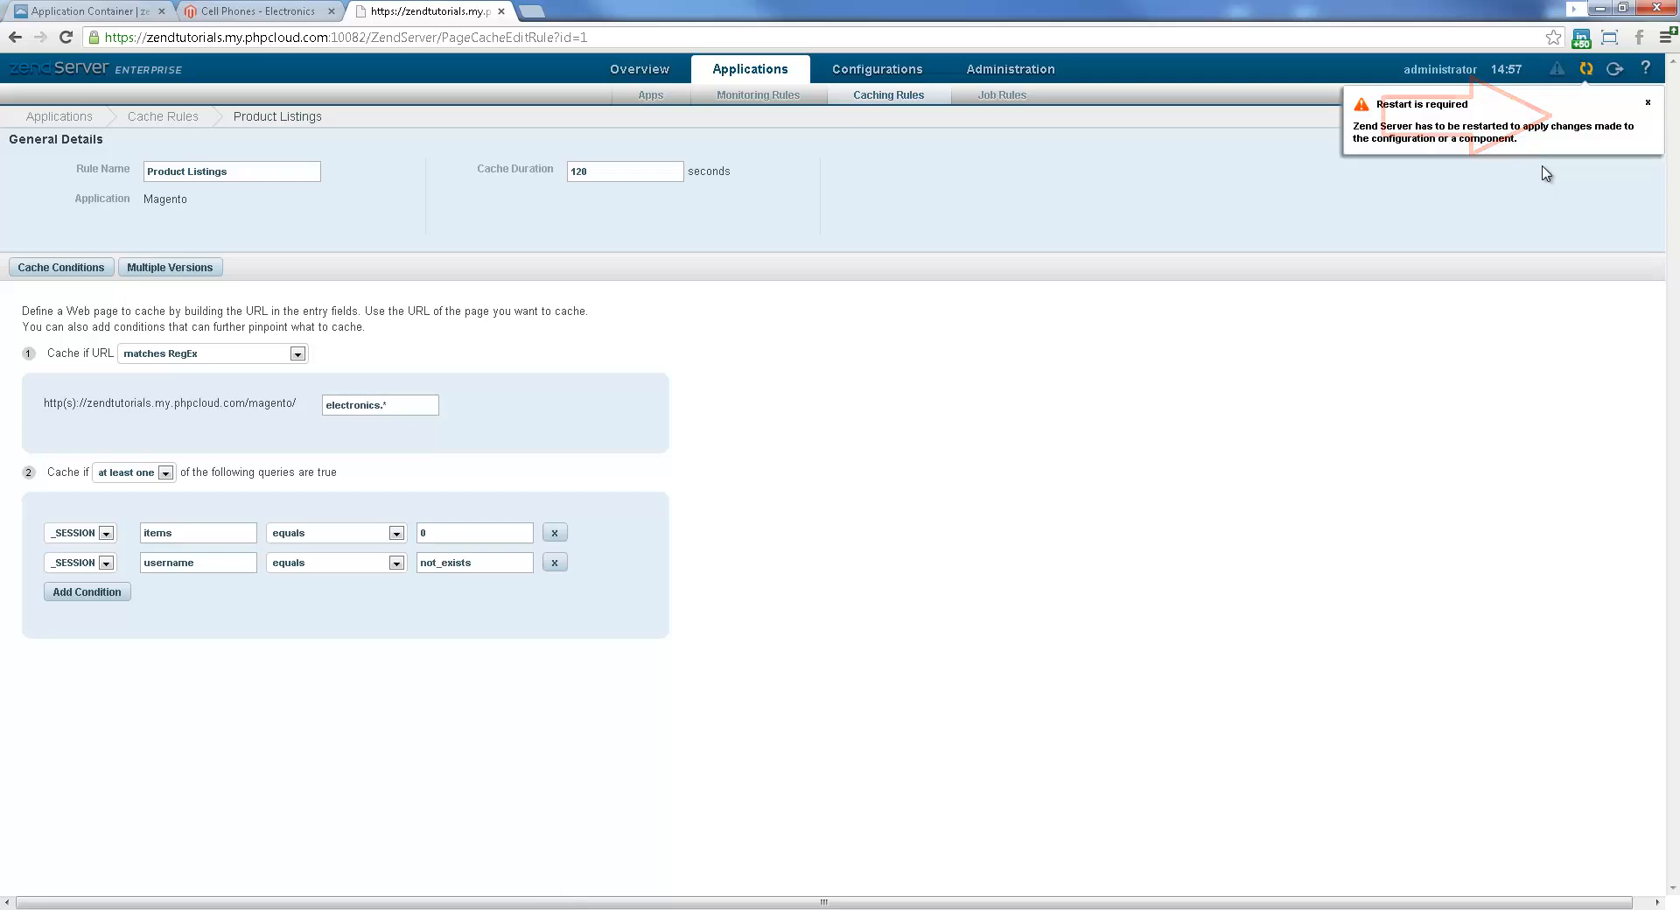
# Restart Zend Server to apply the configuration change and close the Product Listings rule
pyautogui.click(1586, 71)
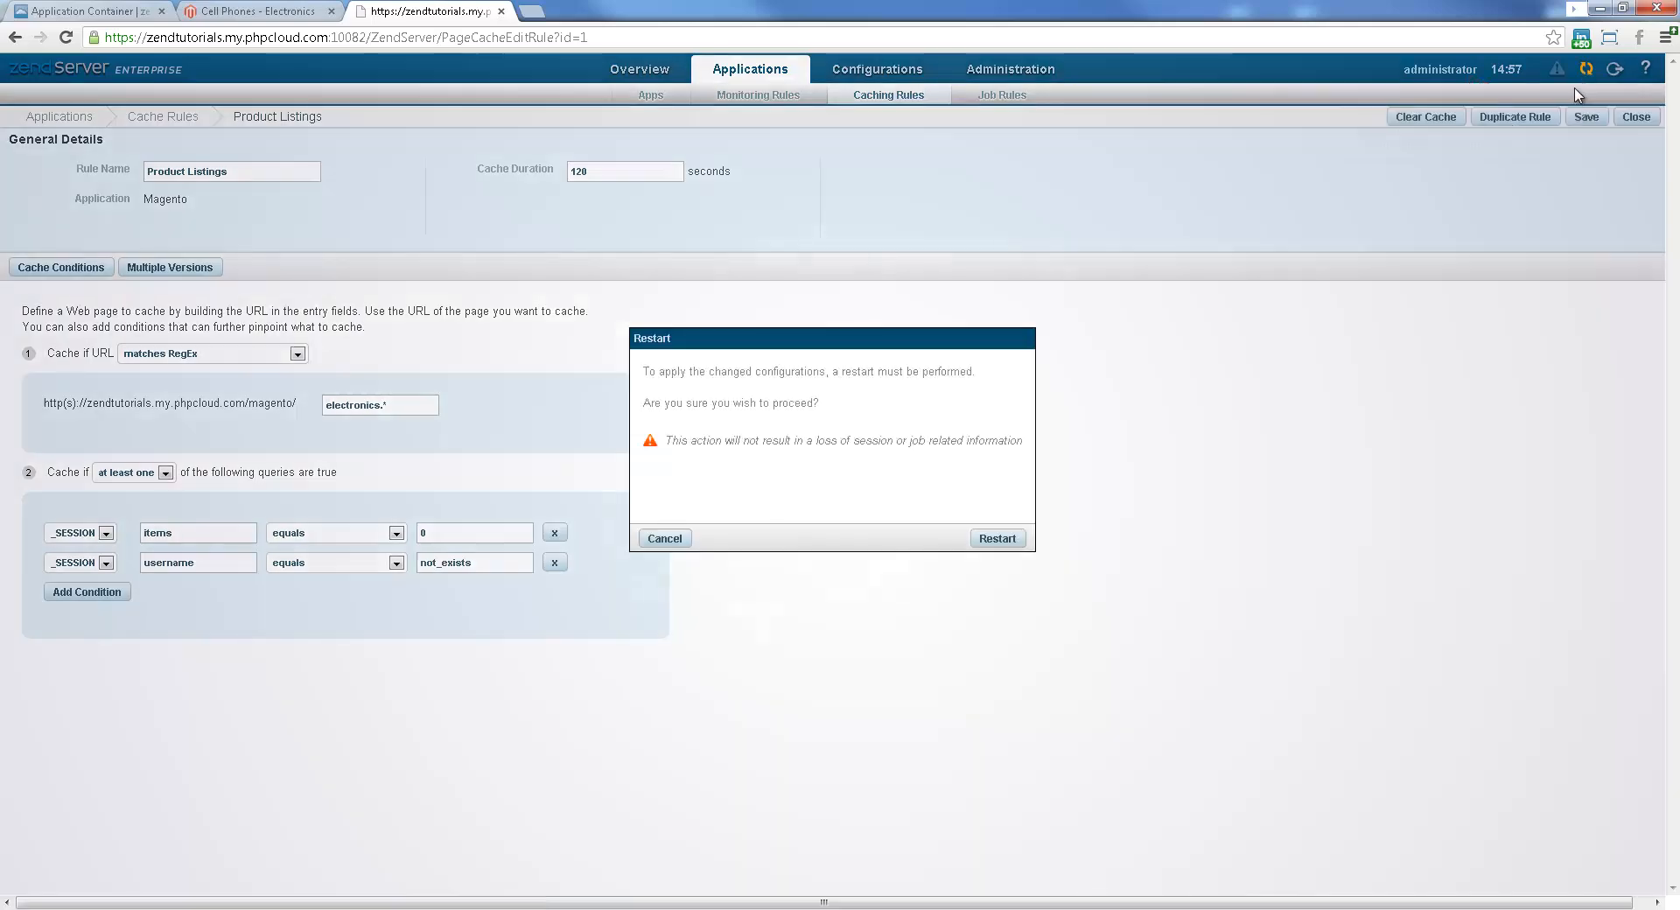
pyautogui.click(997, 538)
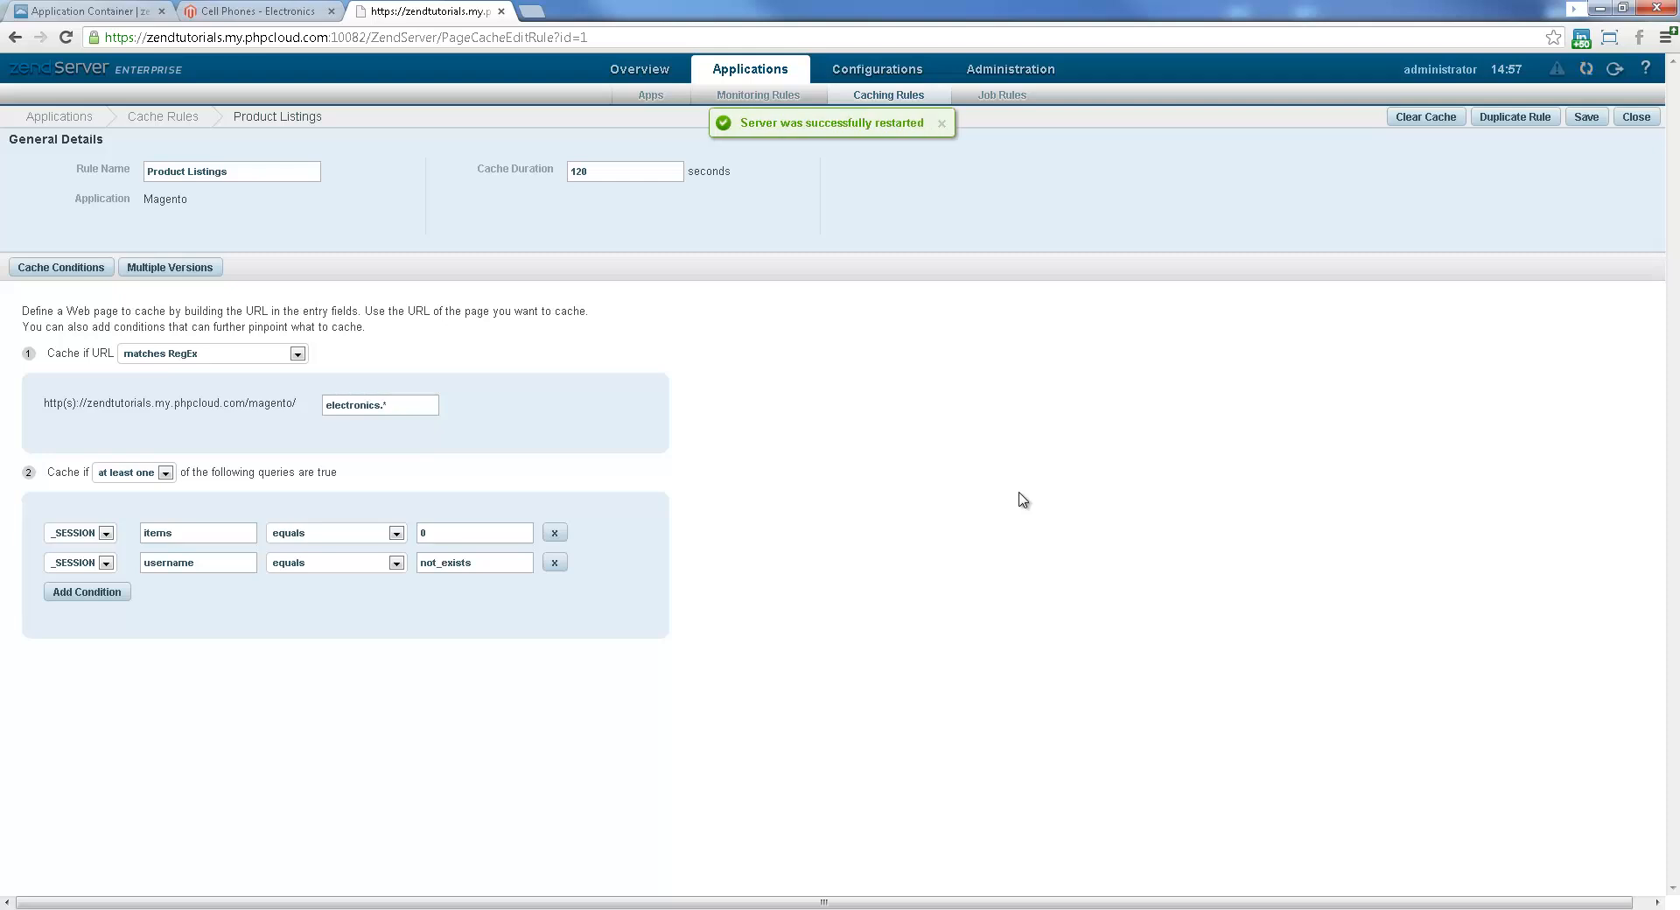
pyautogui.click(1636, 117)
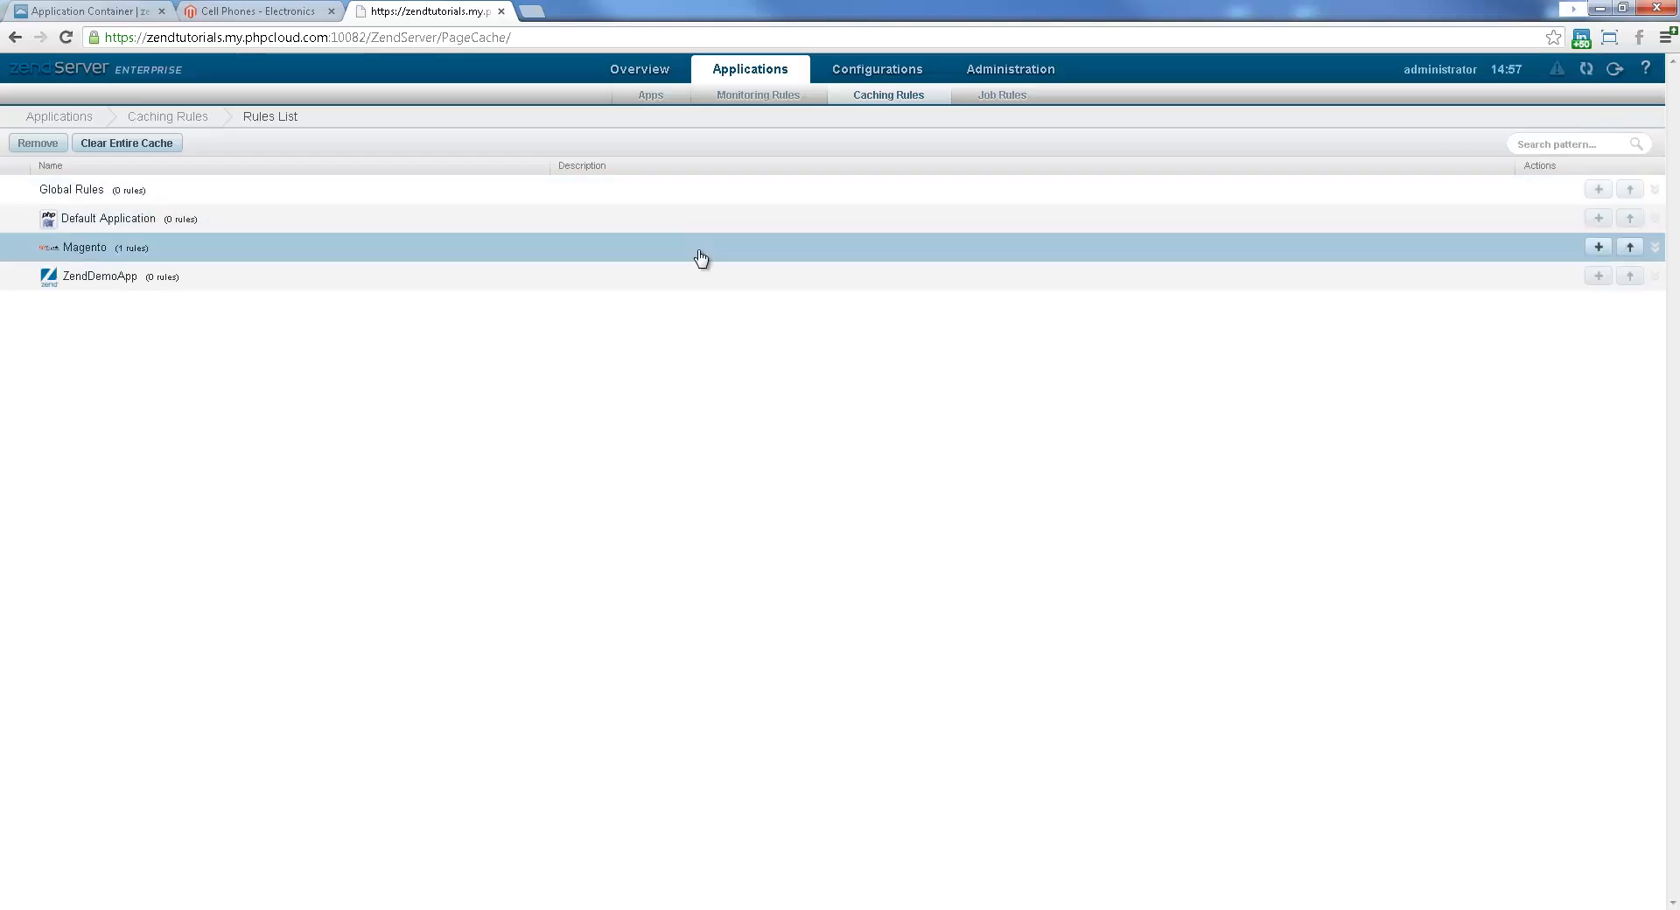
# Expand Magento's caching rules in the rules list and show the overview dashboard for the Magento application
pyautogui.click(359, 254)
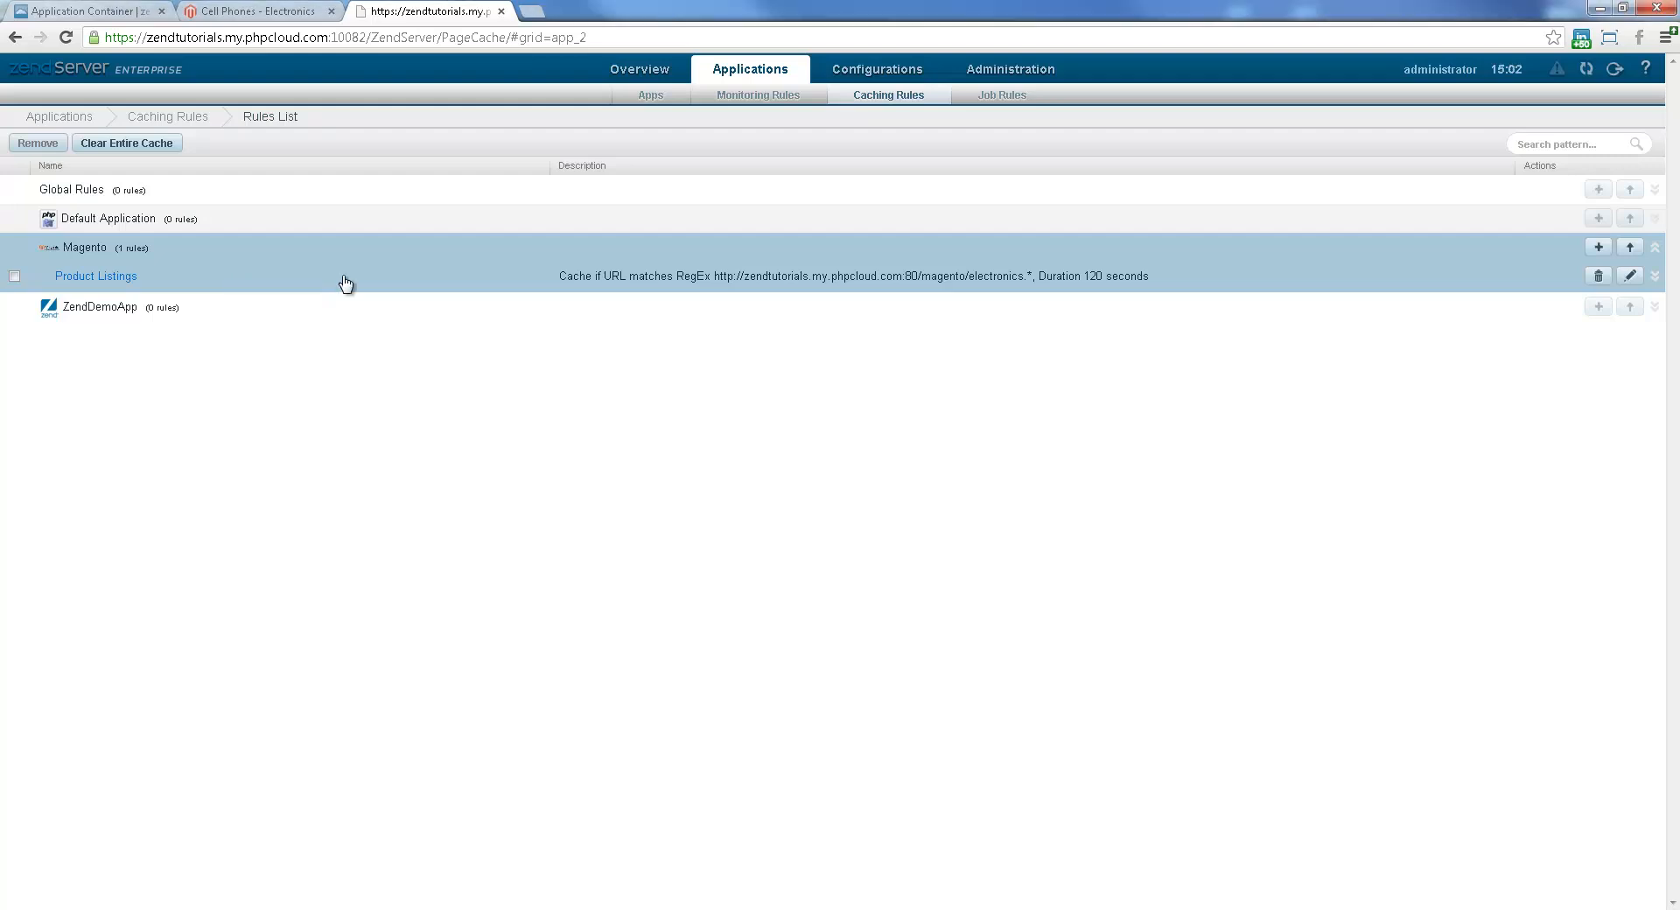
pyautogui.click(644, 74)
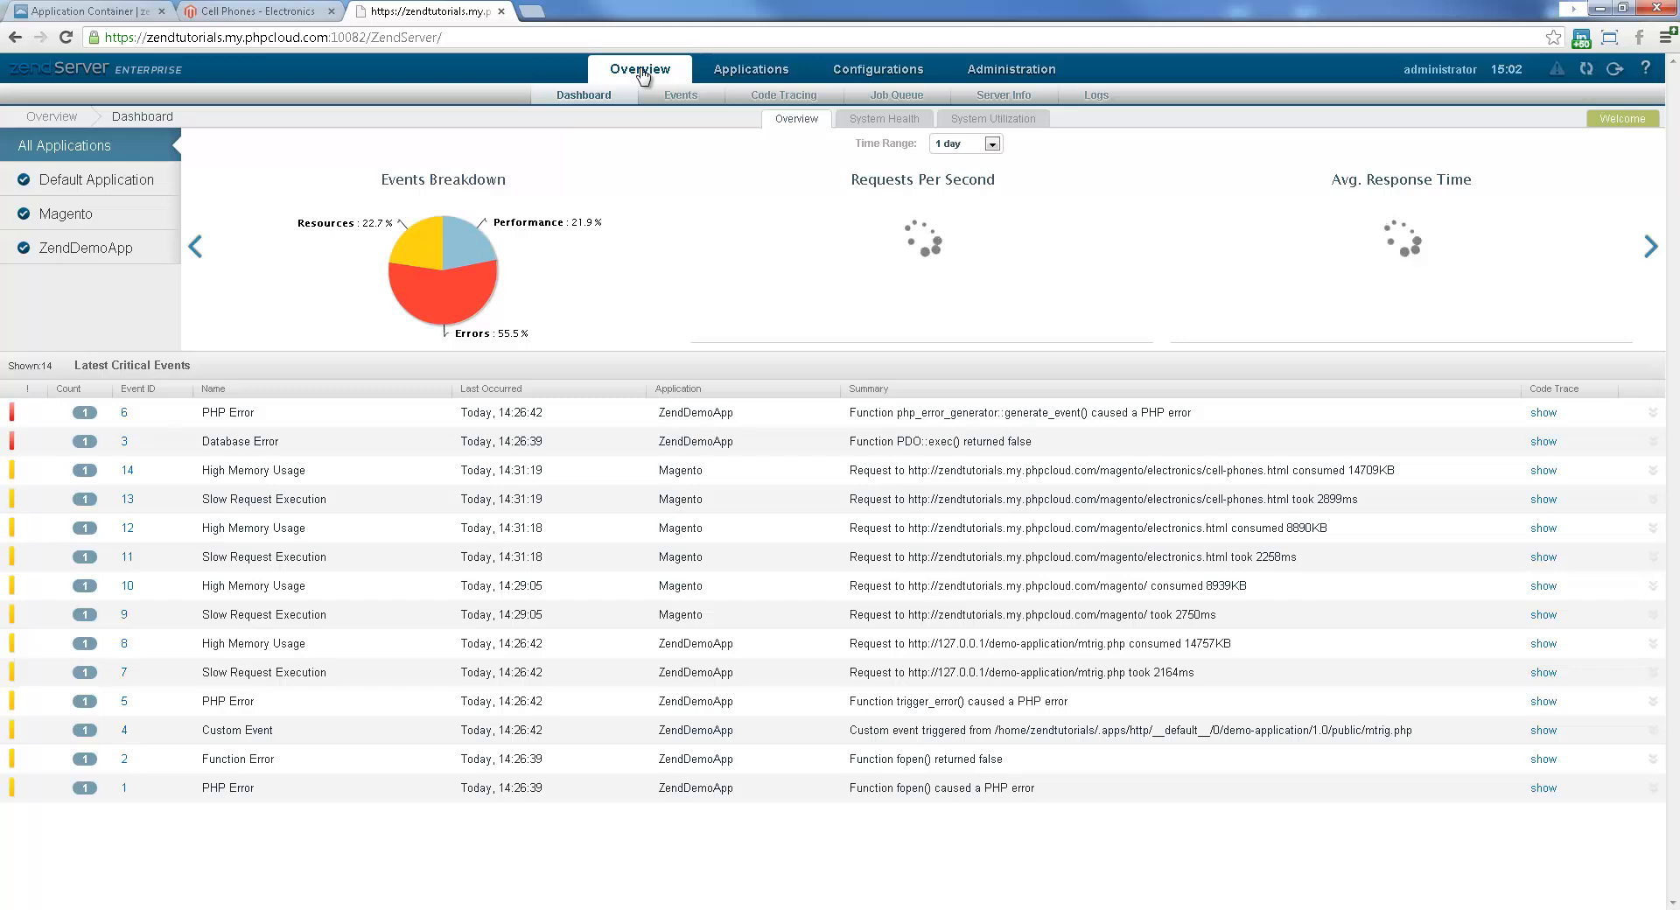
pyautogui.click(109, 213)
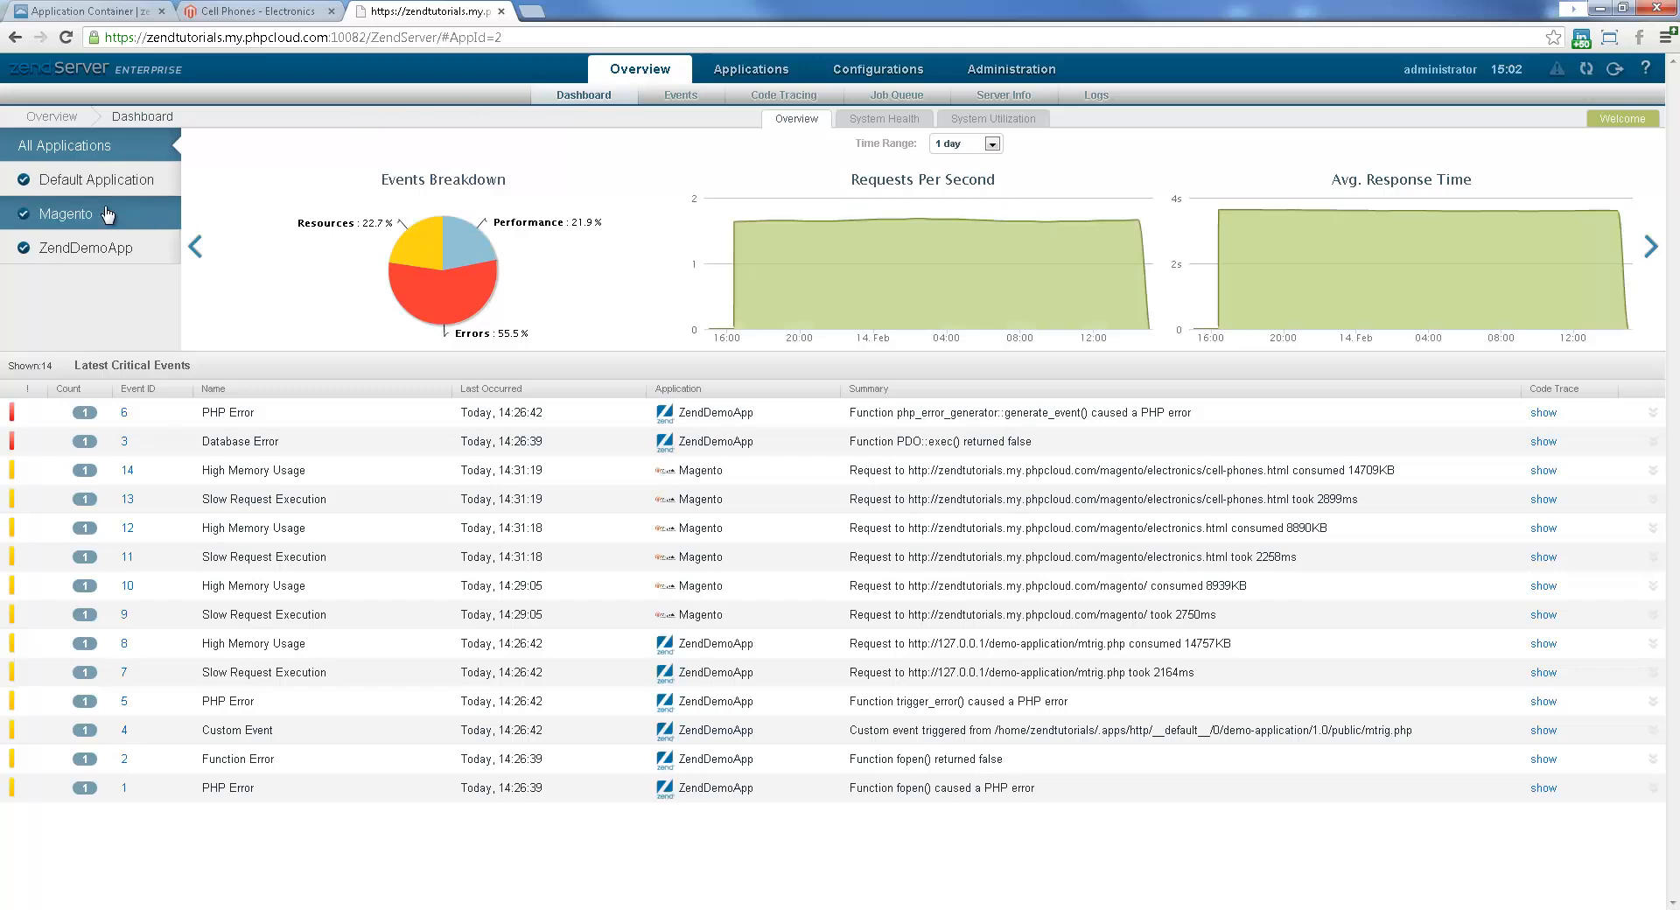